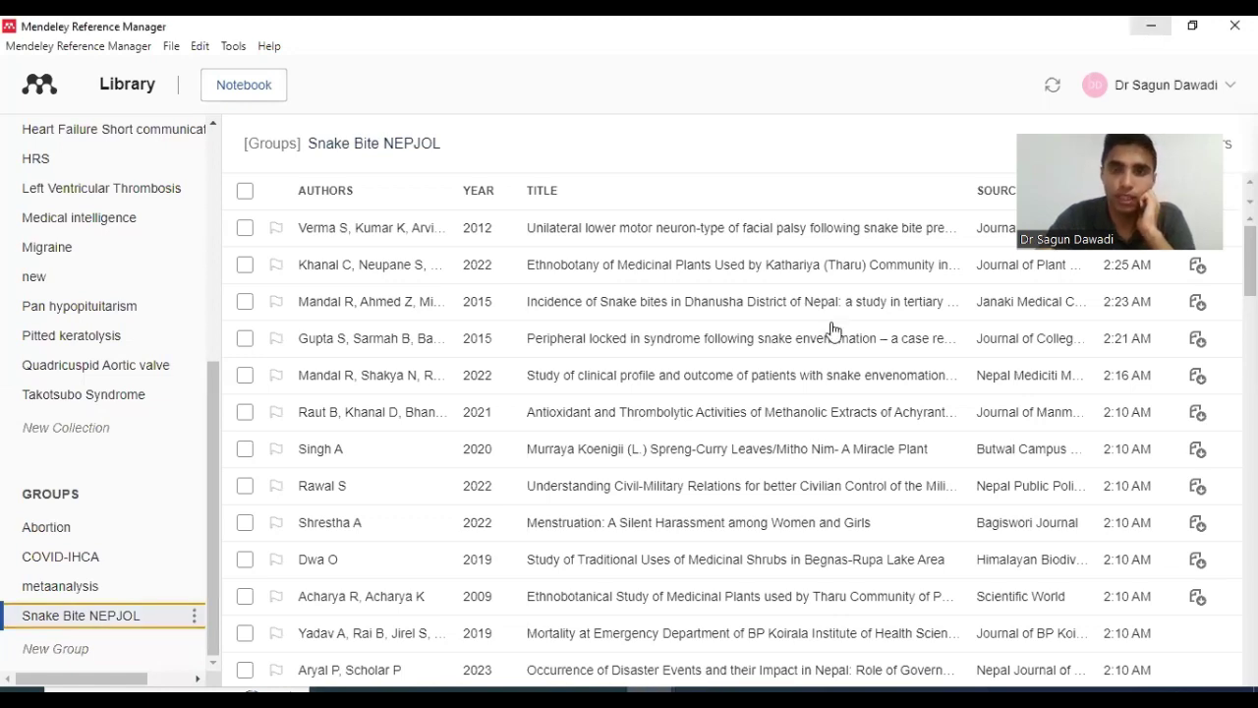
- Look through the references in the Snake Bite NEPJOL group and check the option for installing Mendeley Cite for Microsoft Word
left_click(804, 202)
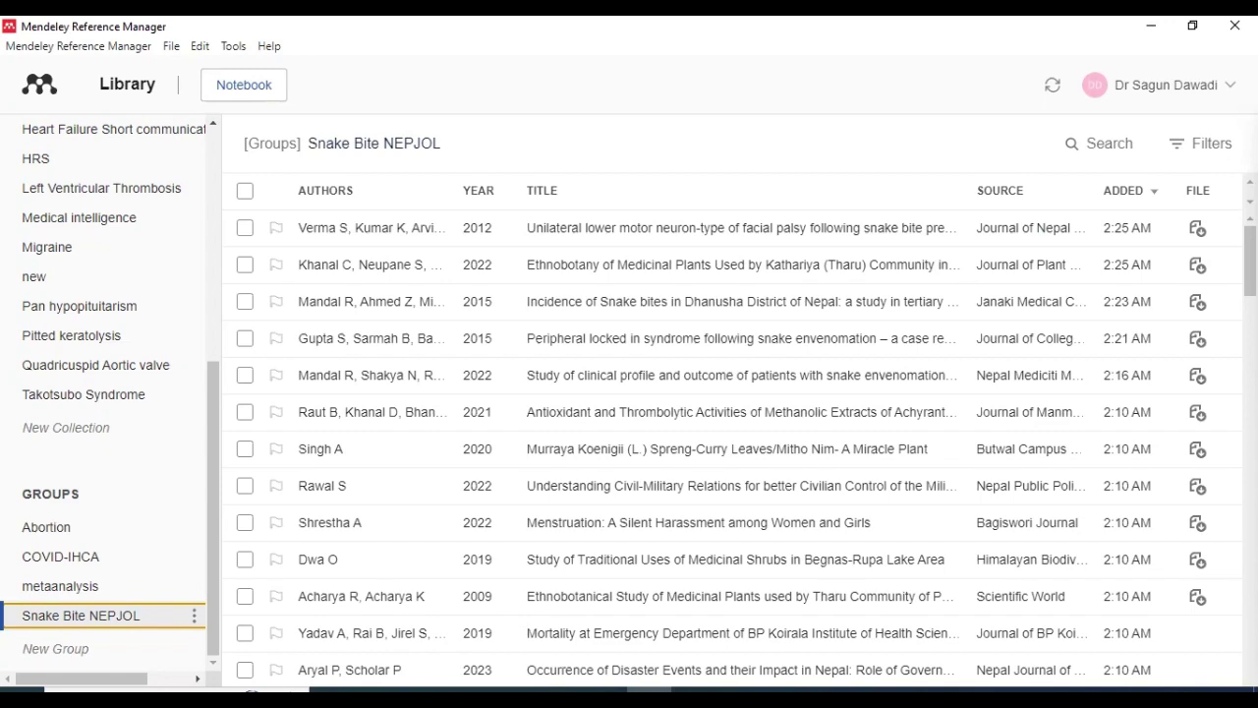
scroll(732, 442, "down", 4)
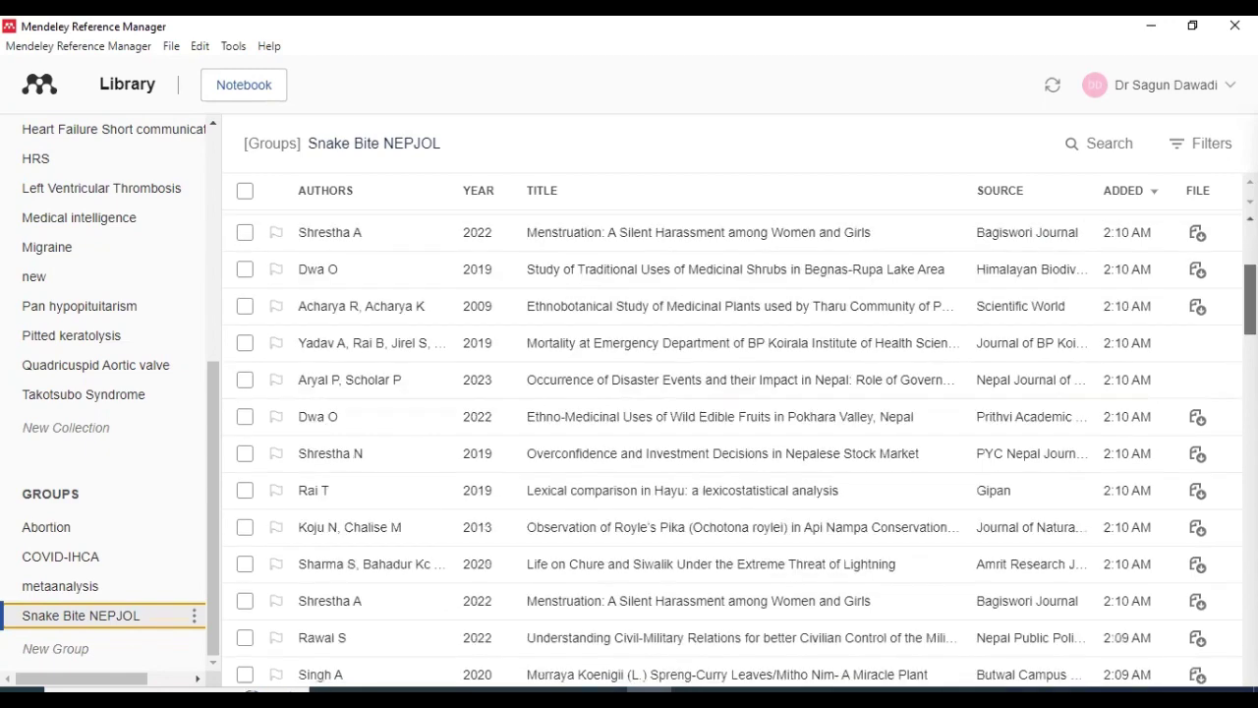
scroll(732, 443, "down", 15)
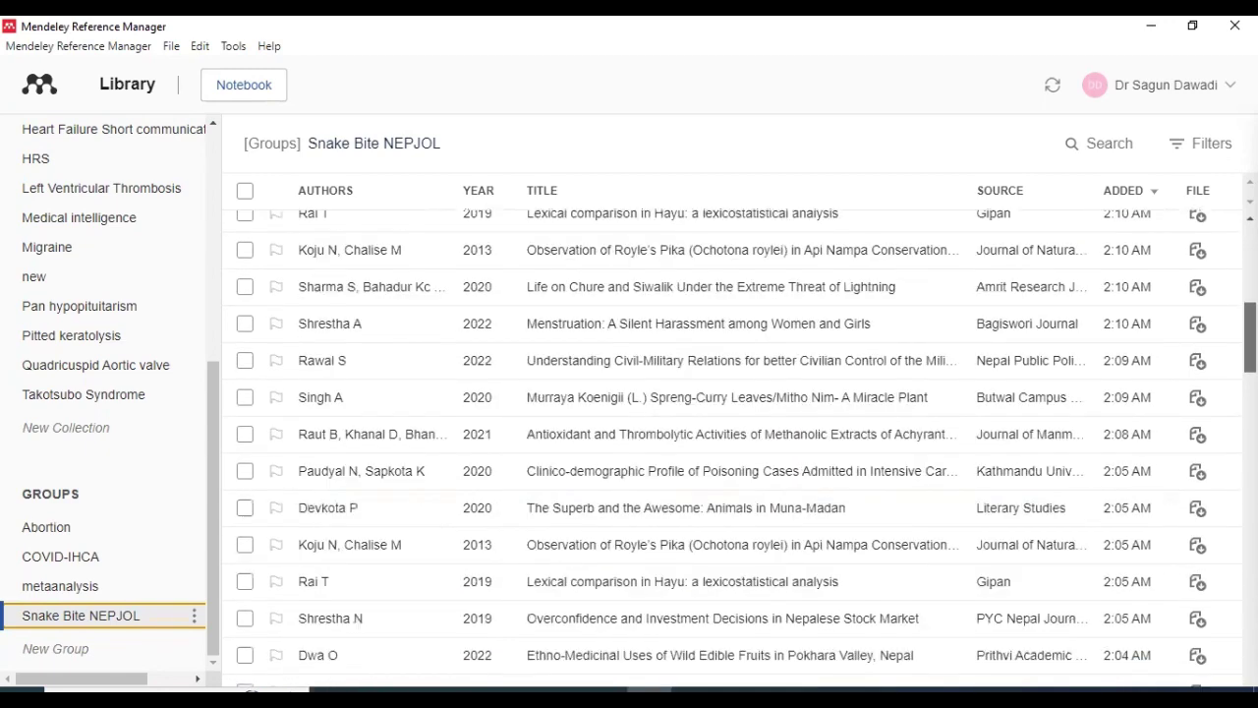
scroll(732, 443, "down", 15)
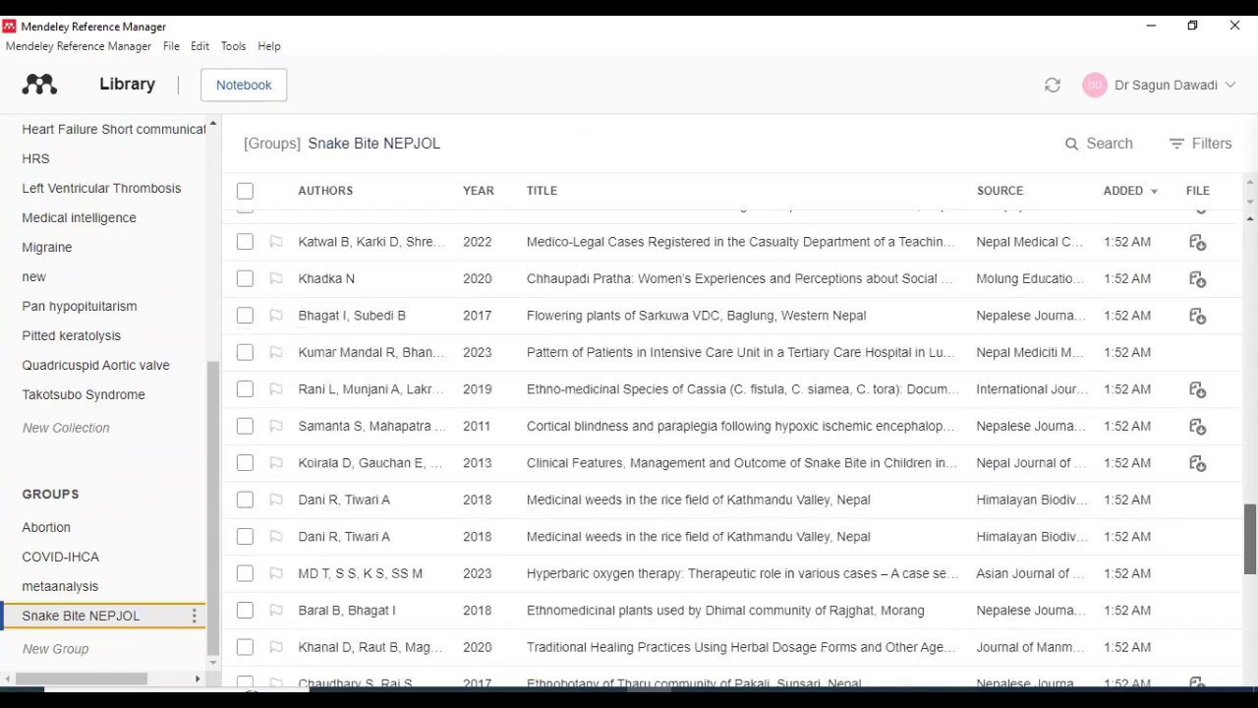
scroll(732, 442, "up", 20)
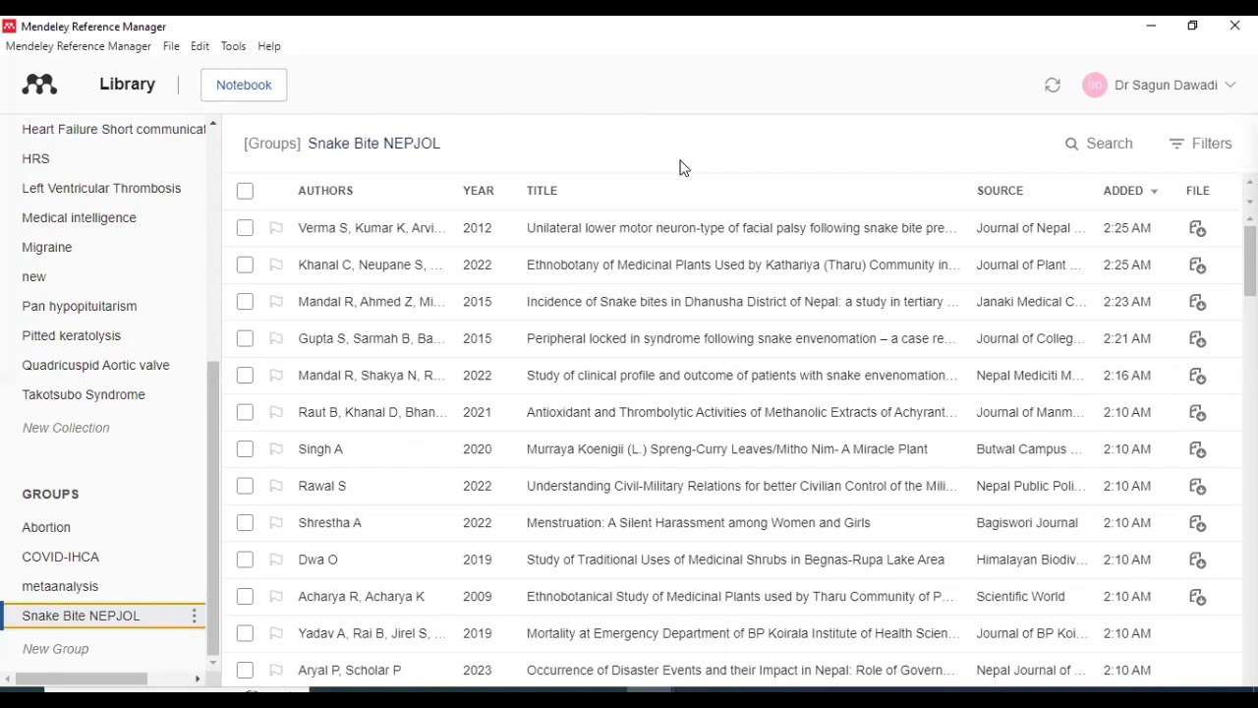
left_click(234, 47)
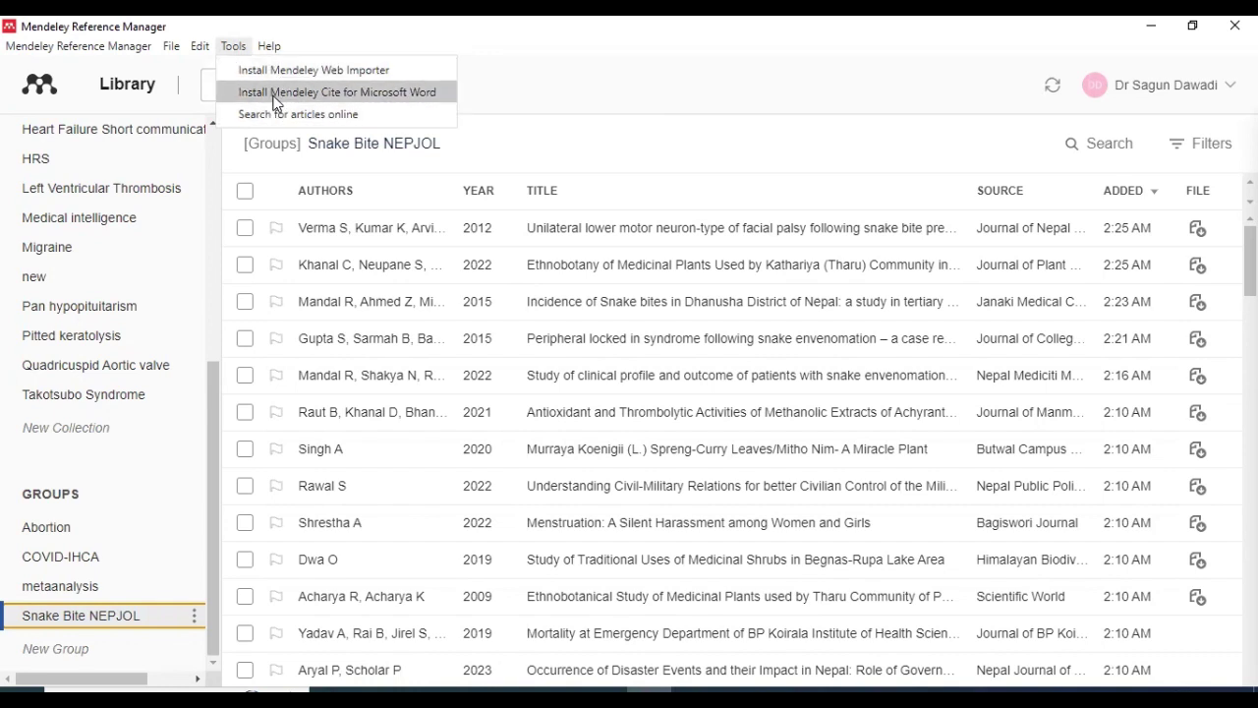
left_click(494, 122)
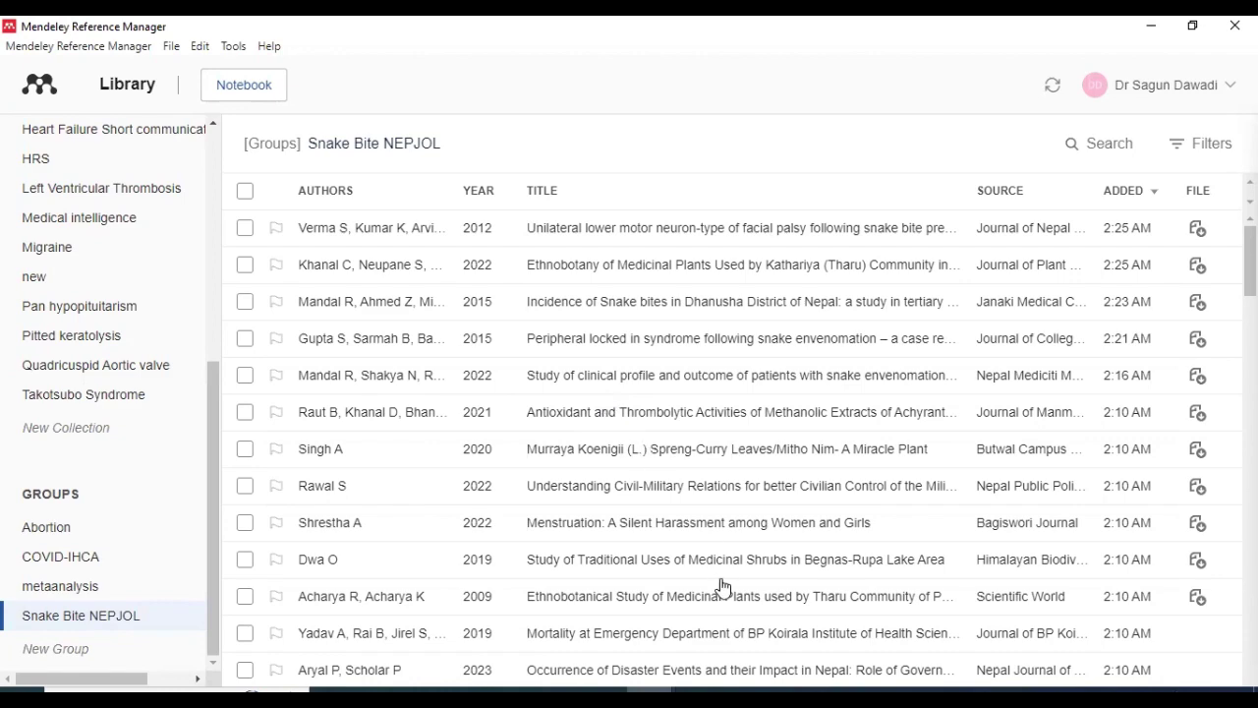
- Switch to the Hello document in Word and place the cursor in the citation after "He is a good boy."
mouse_move(733, 691)
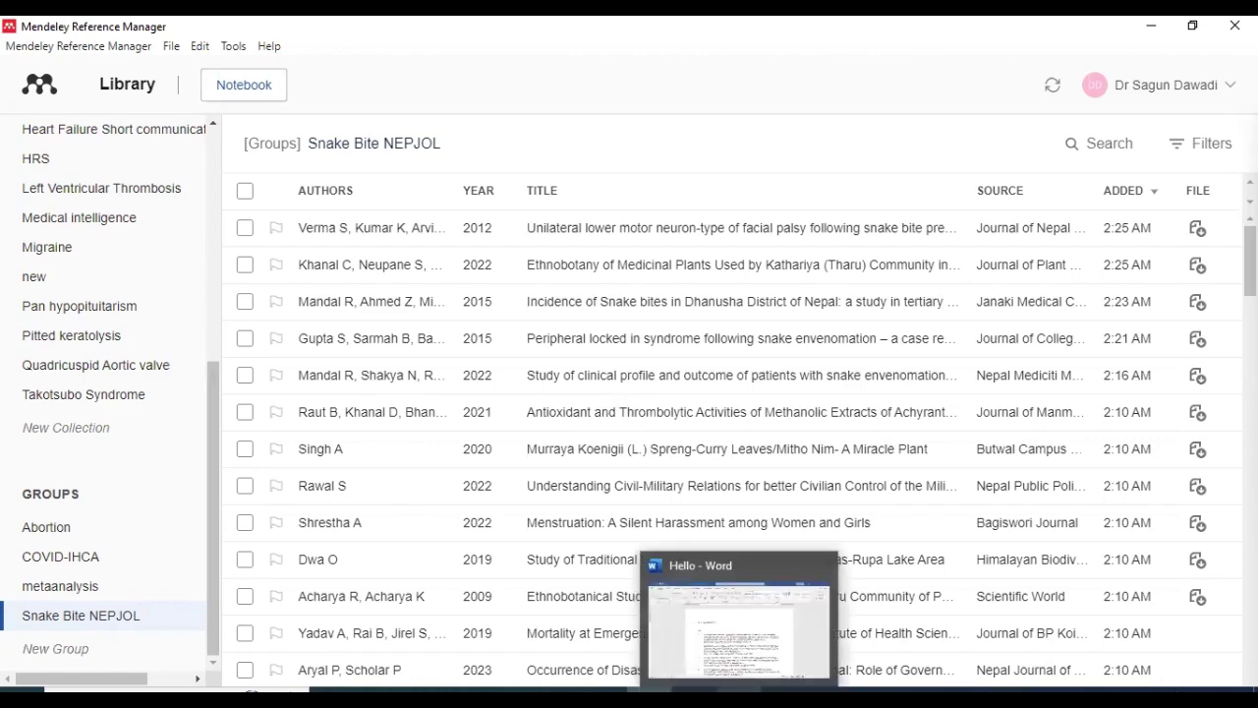
left_click(732, 691)
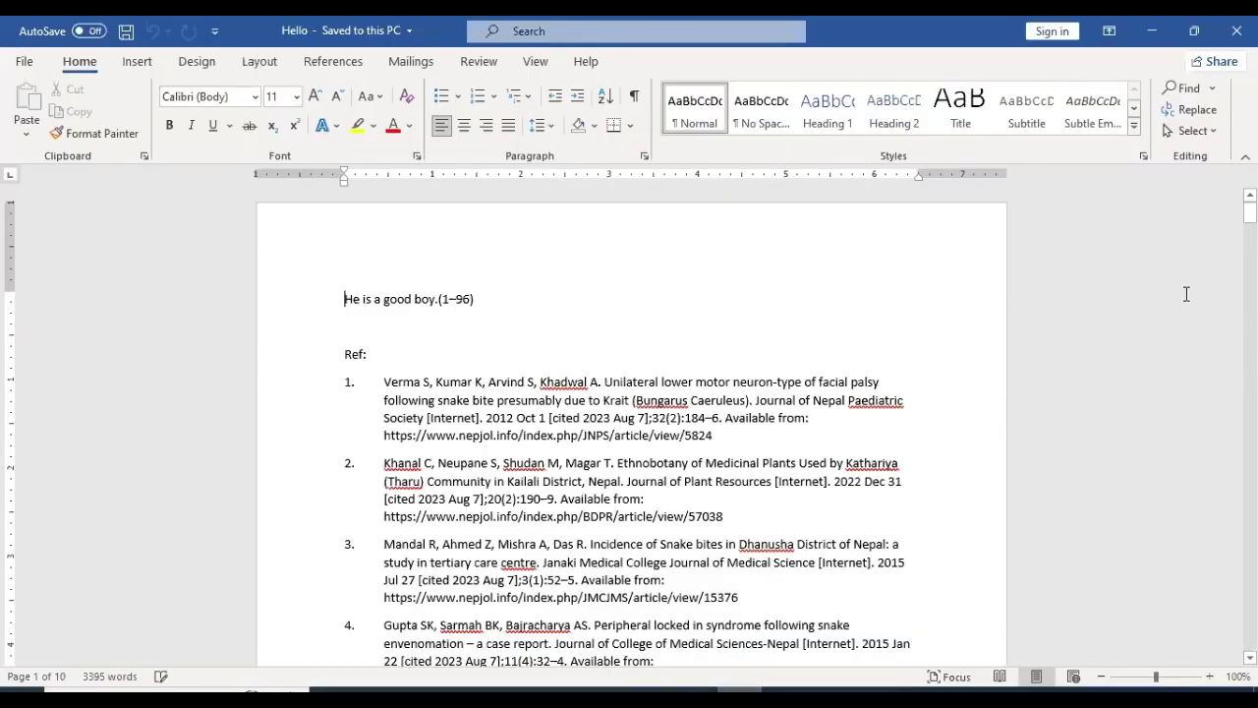
mouse_move(1250, 212)
left_mouse_down()
mouse_move(1251, 295)
mouse_move(1250, 210)
left_mouse_up()
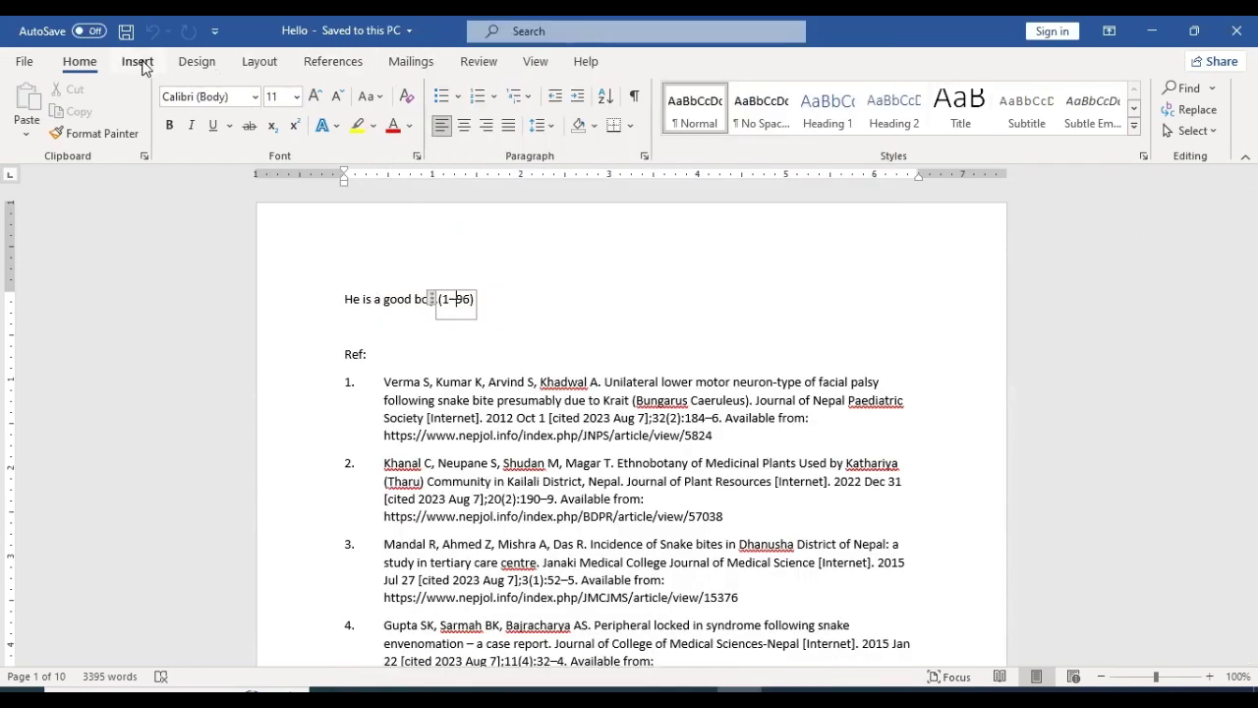
- Search the Office Add-ins store for mendeley and add Mendeley Cite to Word, accepting its license terms
left_click(140, 62)
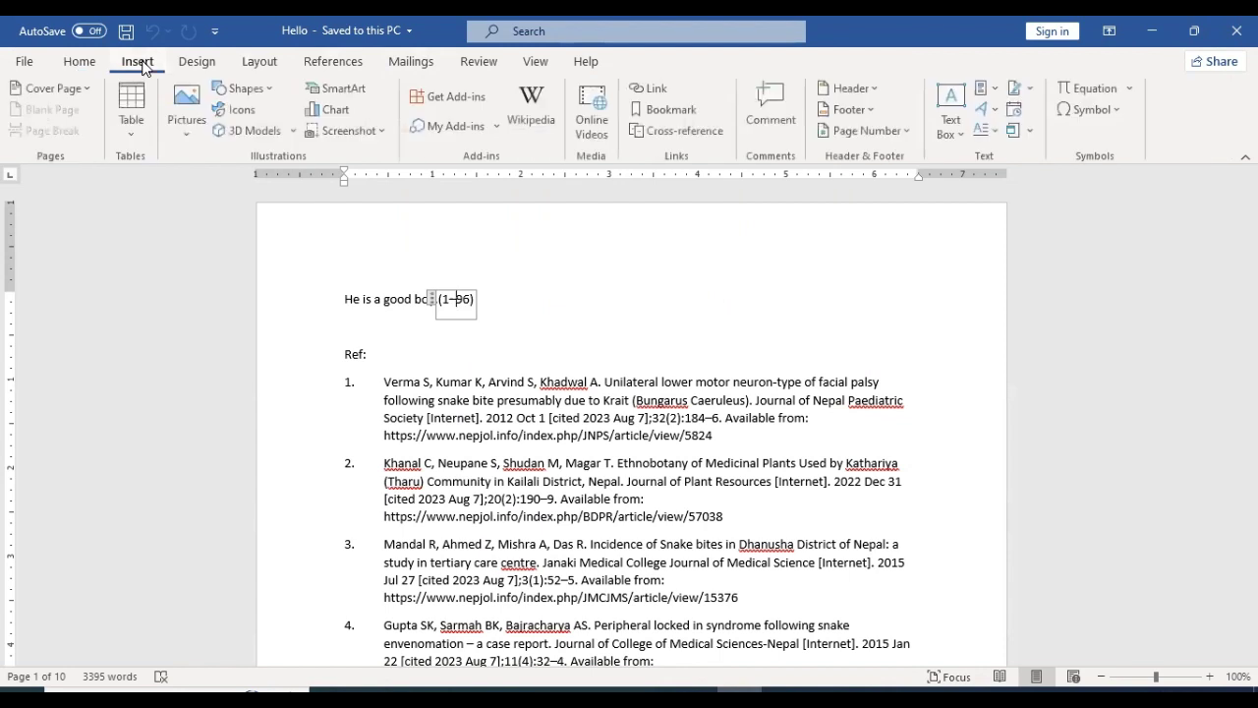
left_click(440, 97)
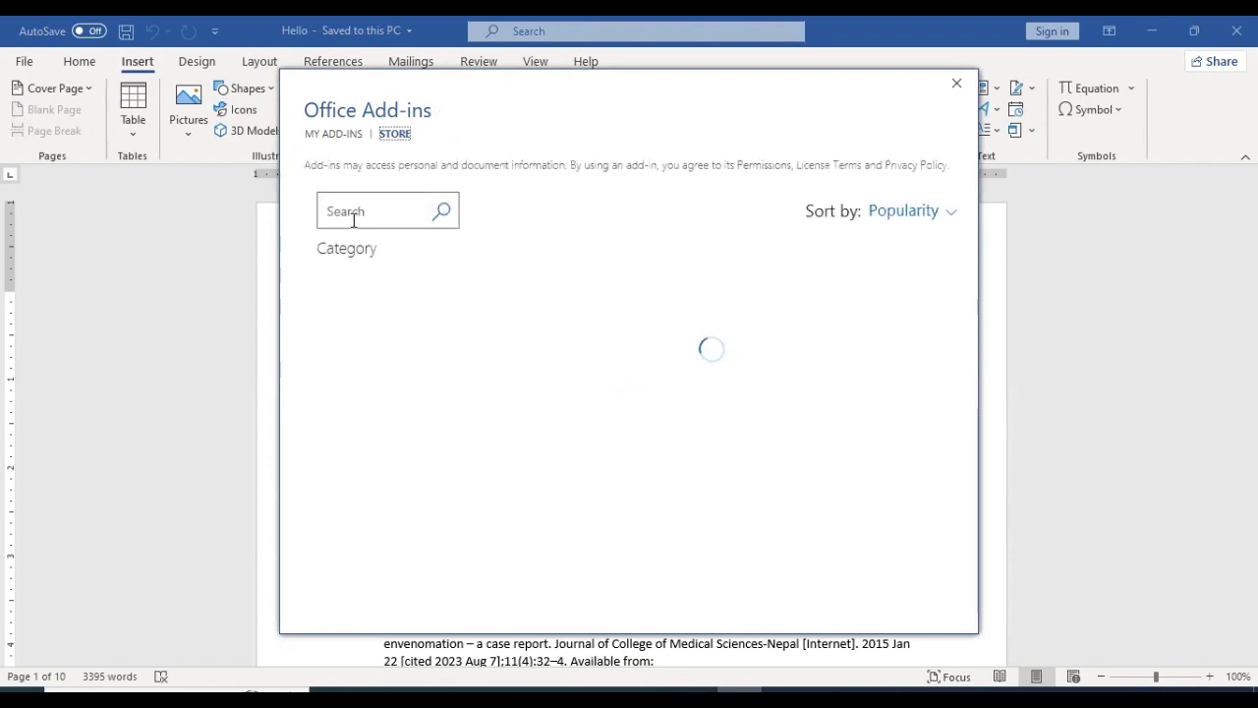
left_click(353, 218)
type("men")
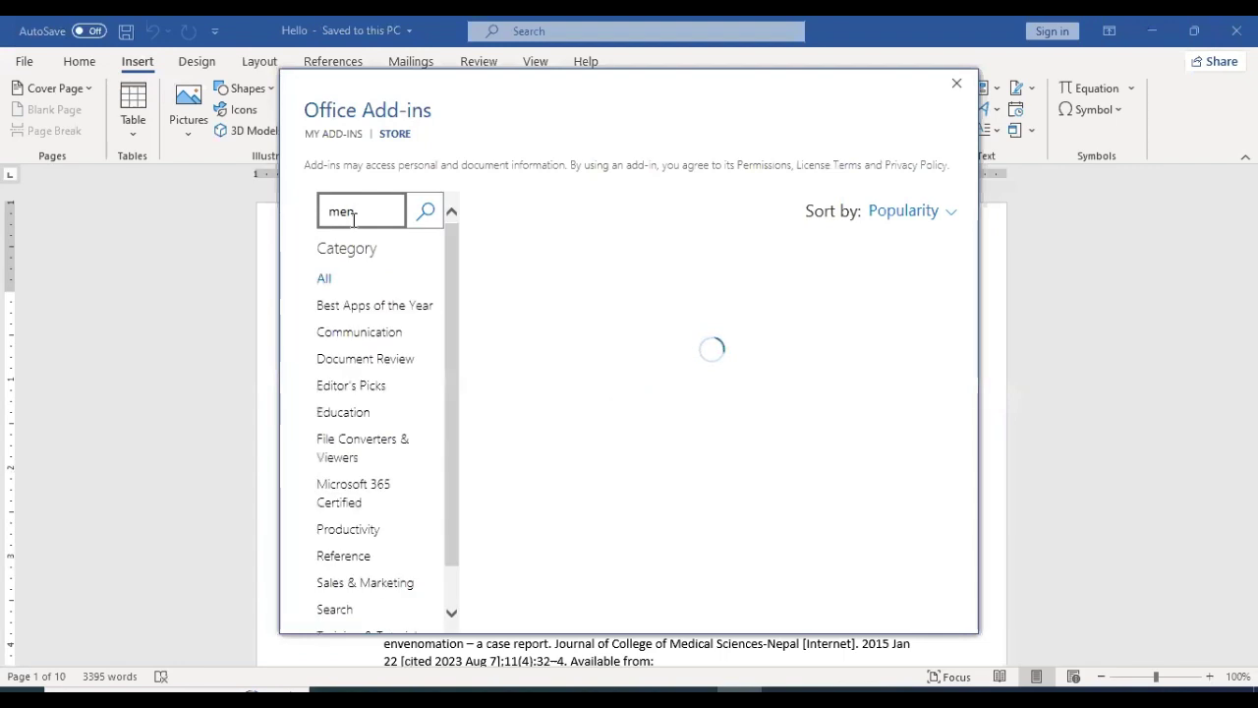
type("deley")
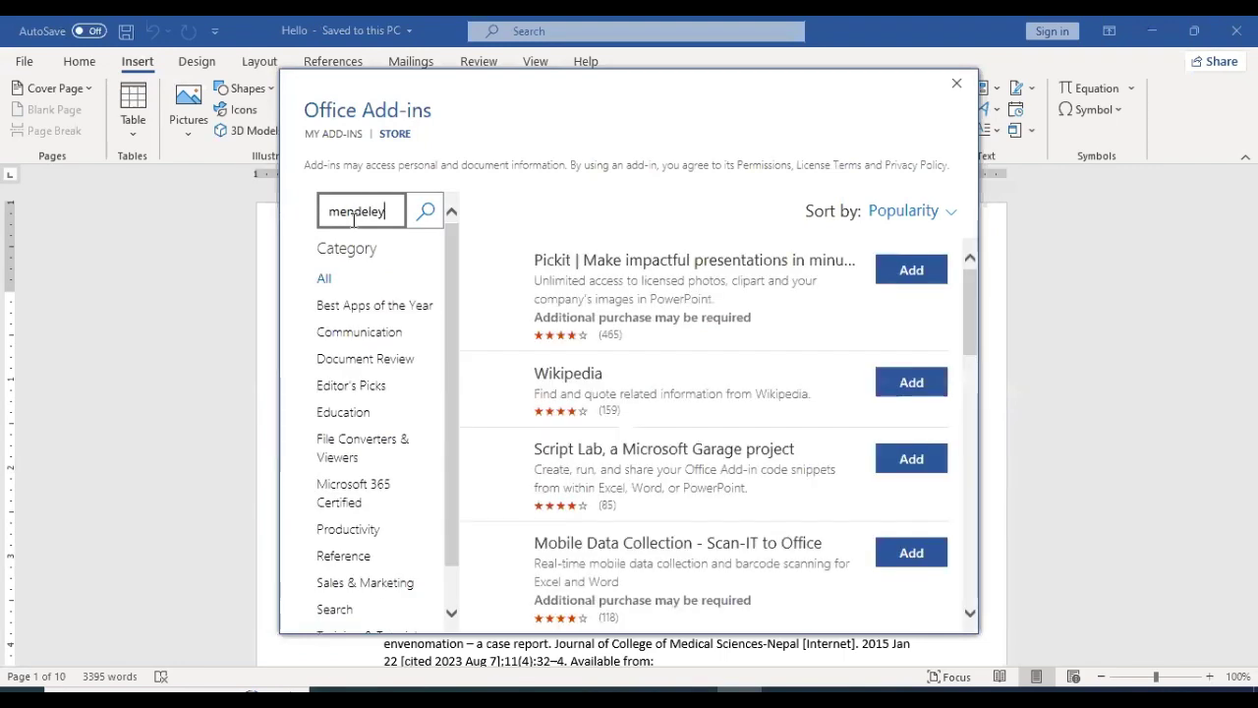
left_click(425, 211)
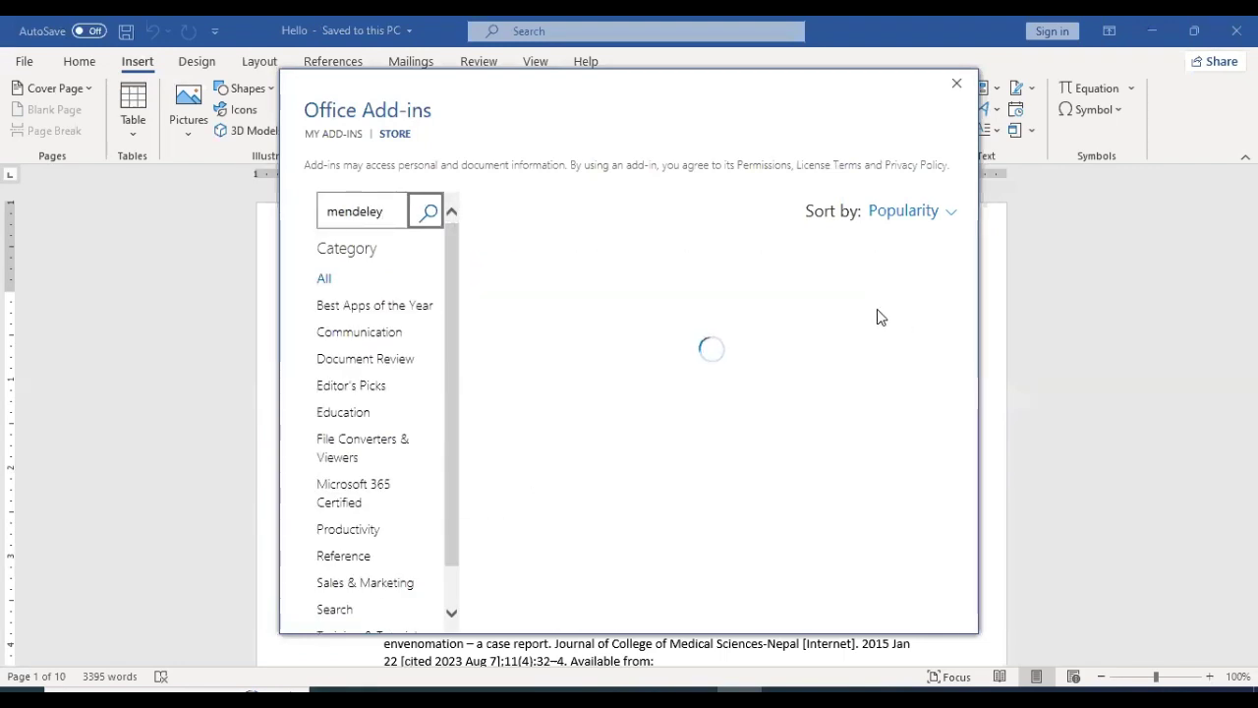
left_click(924, 273)
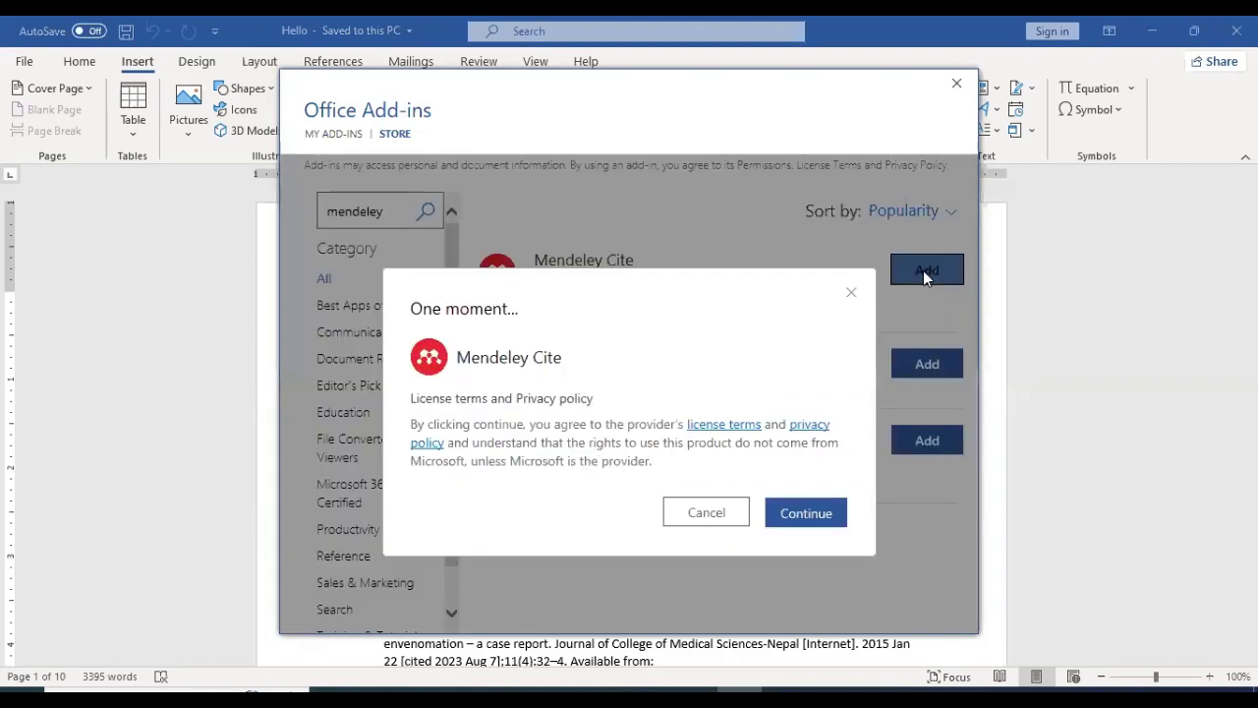
left_click(830, 420)
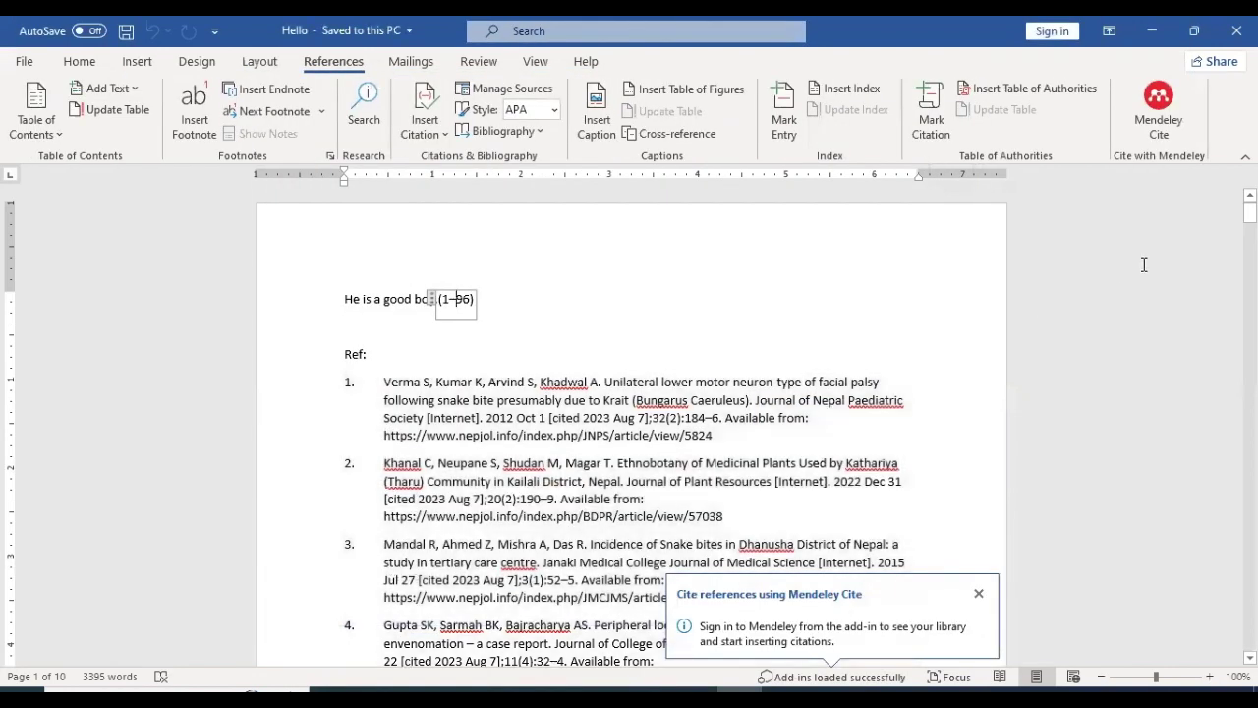
- Open Mendeley Cite beside the document and dismiss the notice about citing references
left_click(1172, 113)
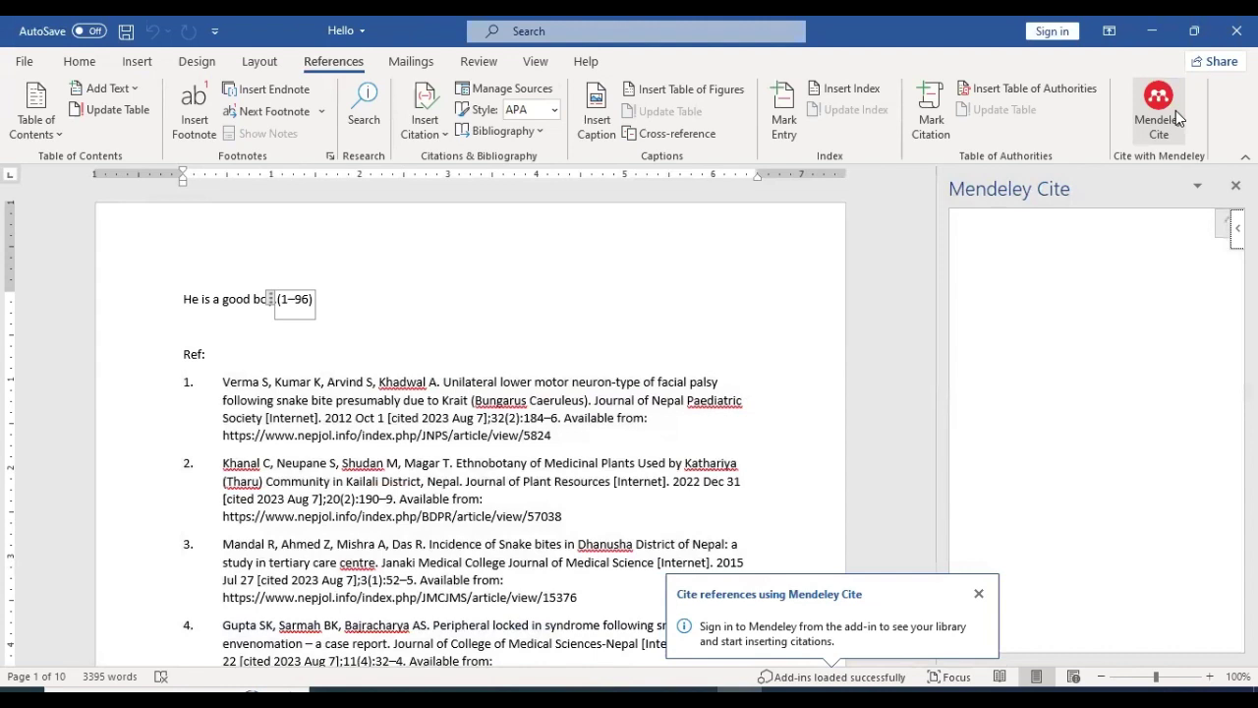
left_click(980, 594)
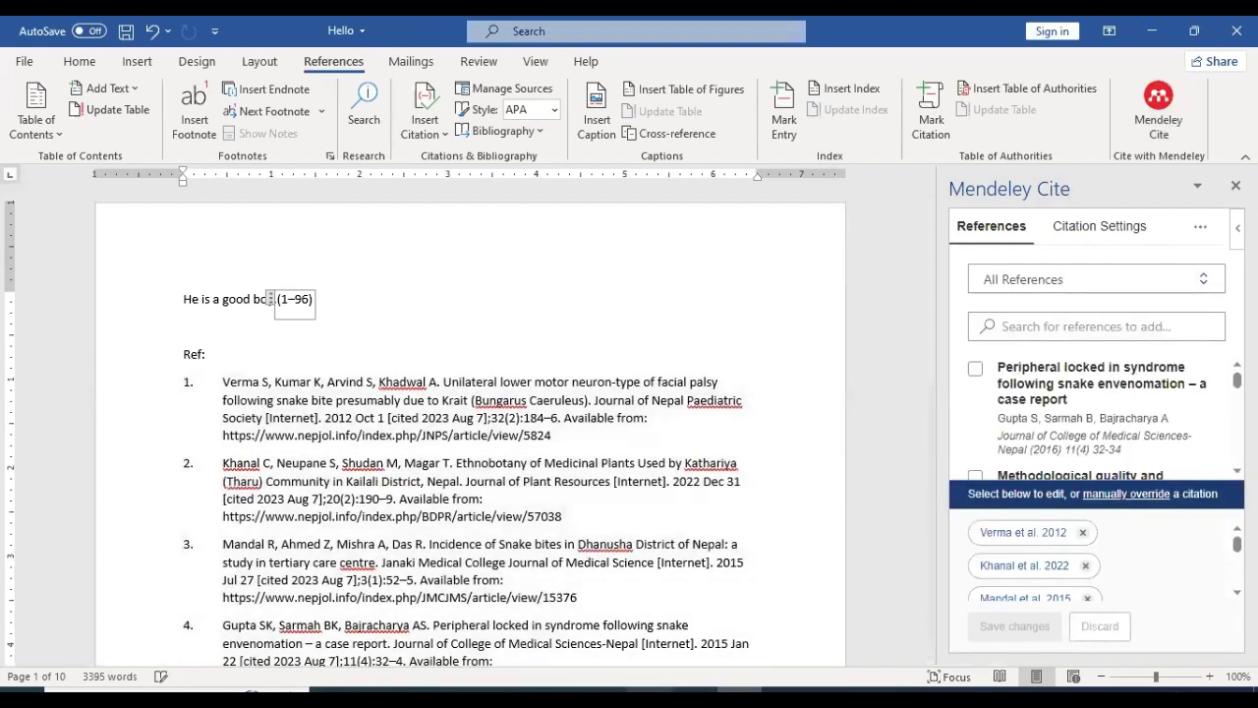
- Switch to Mendeley Reference Manager, select all references in the Snake Bite NEPJOL group and highlight the selected-references count
mouse_move(605, 688)
left_click(643, 599)
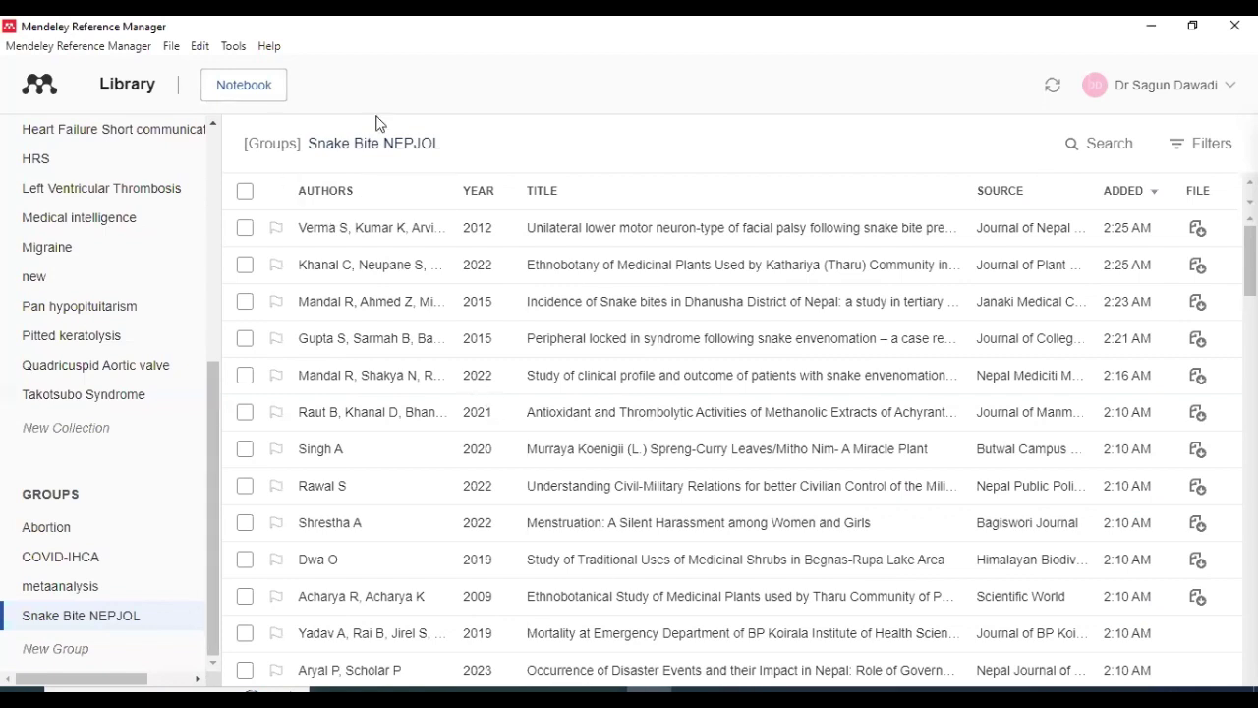
left_click(245, 191)
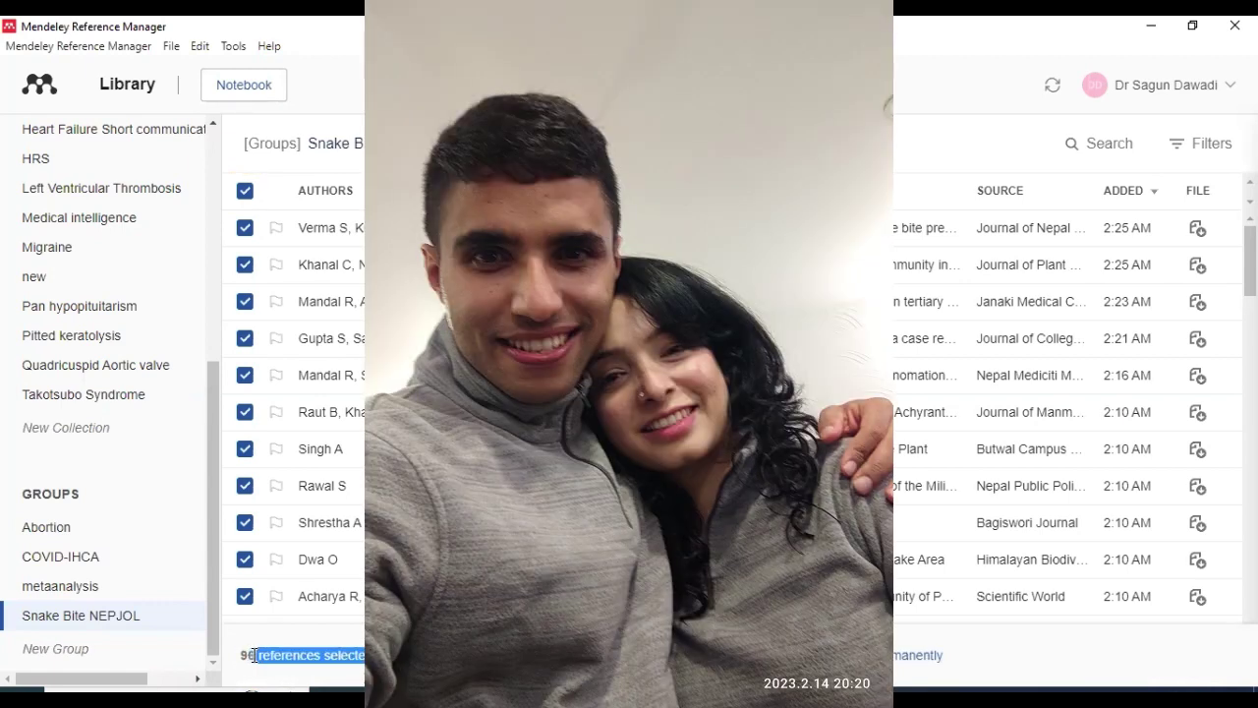
triple_click(242, 657)
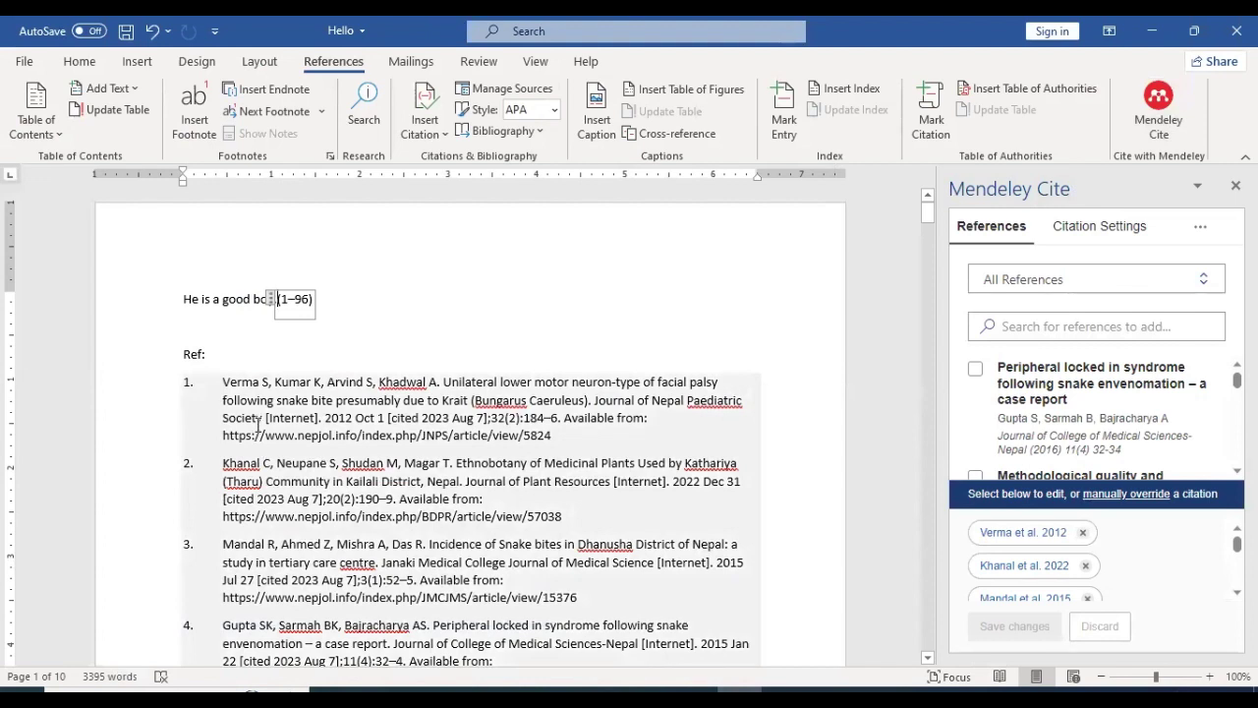
- Compare the number of references selected in Mendeley Reference Manager with the citation range in the Word document
left_click(1203, 230)
left_click(1203, 230)
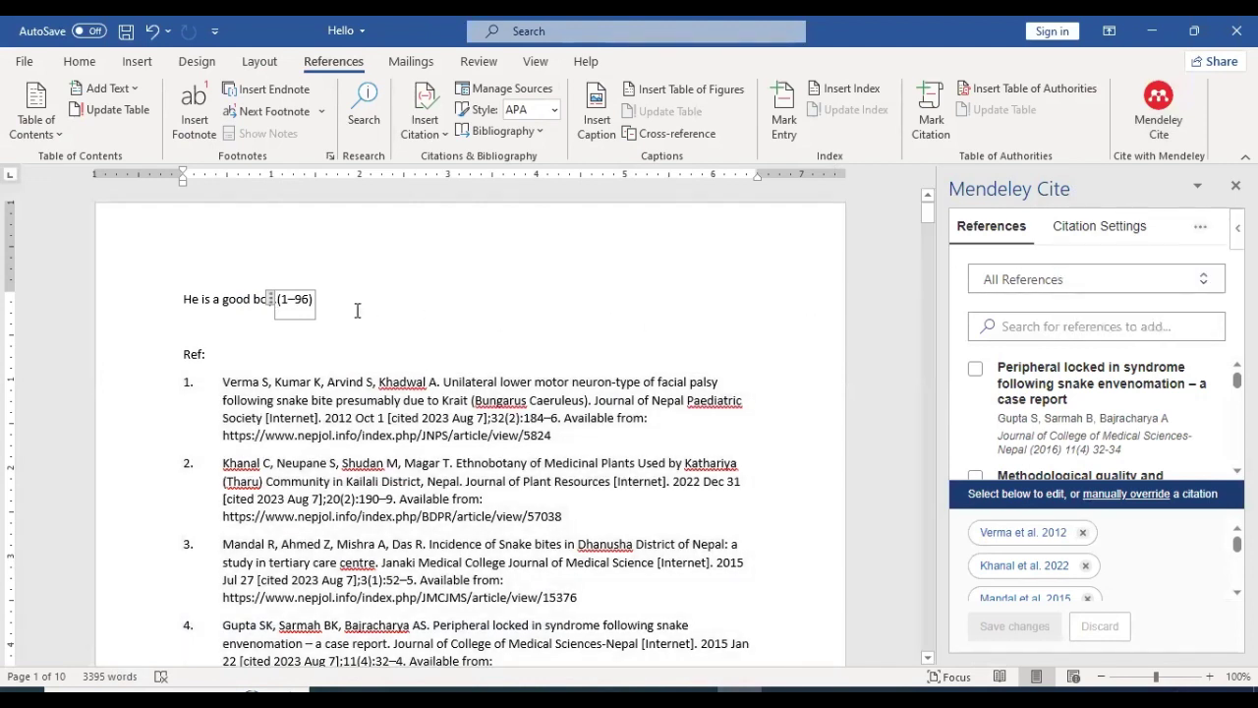
key("alt+Tab")
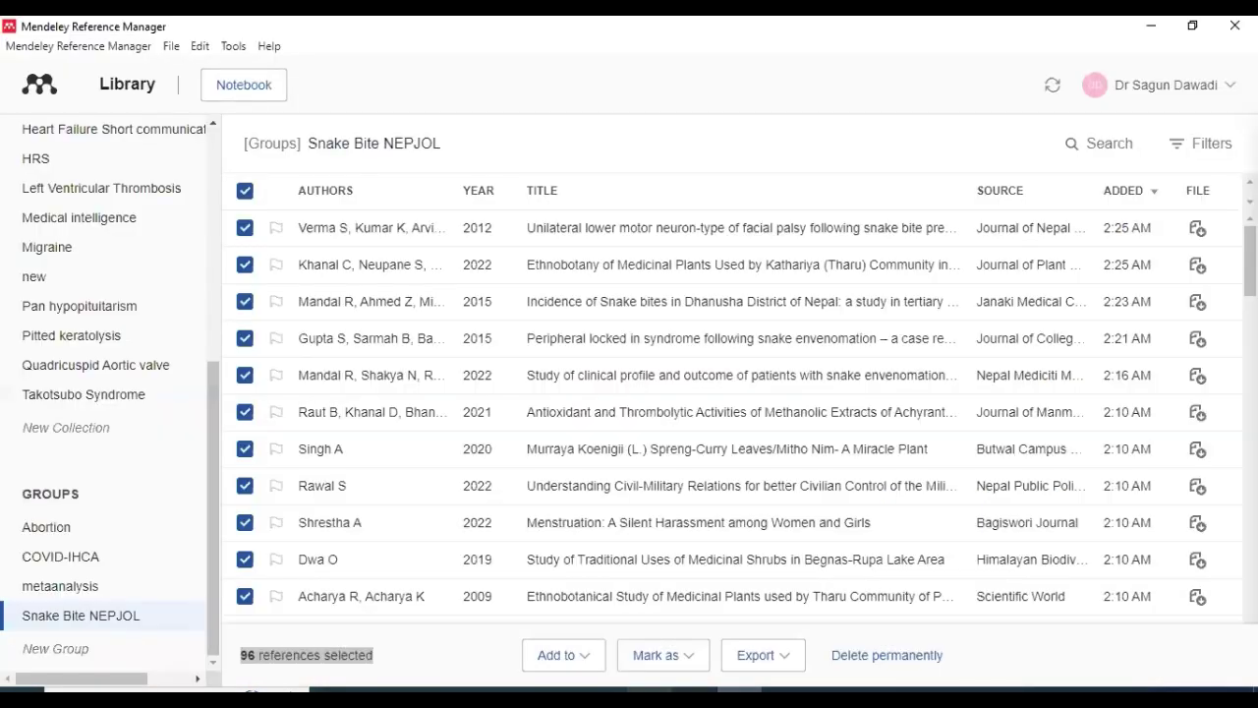
key("ctrl+a")
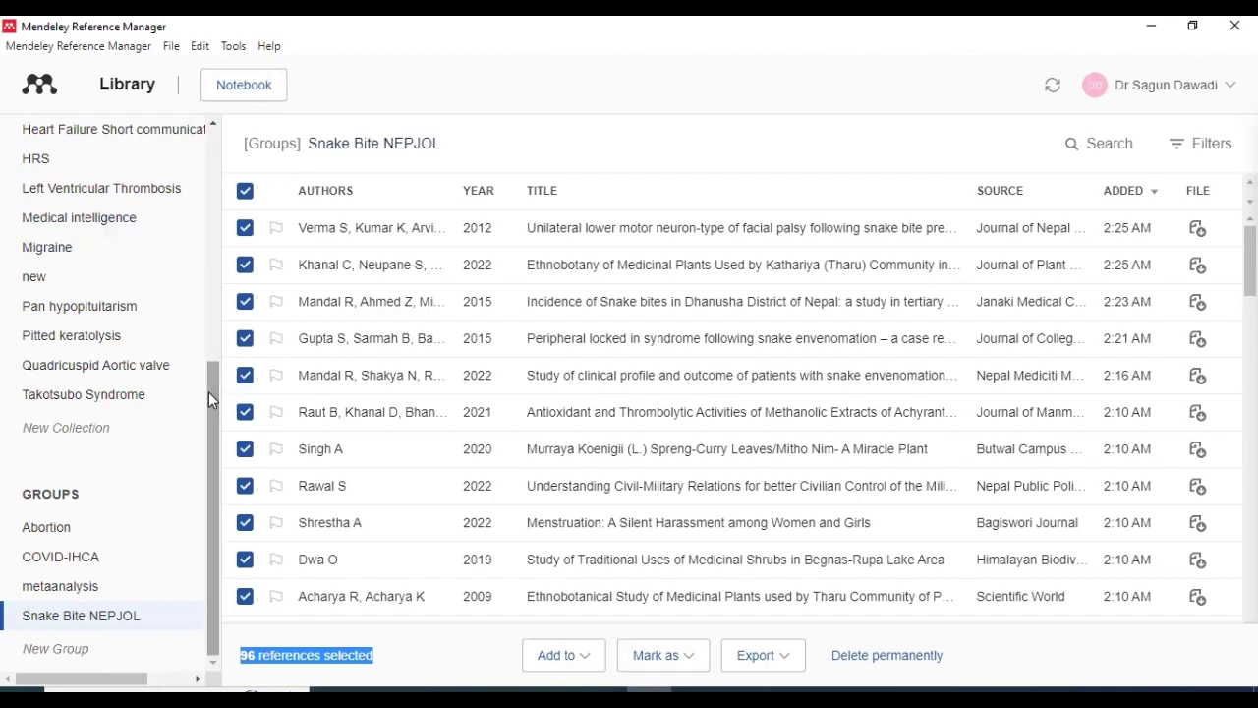
left_click(678, 688)
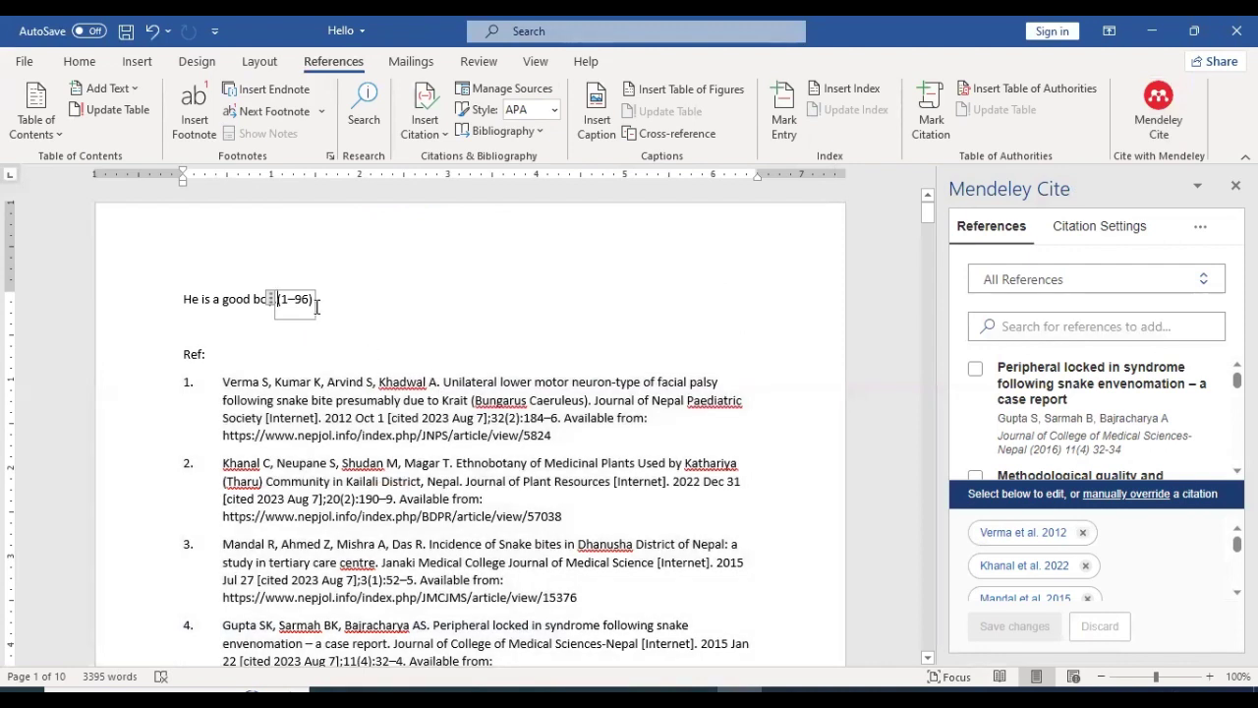
- Select and copy the entire numbered bibliography under the "Ref:" heading in the Word document
left_click(178, 354)
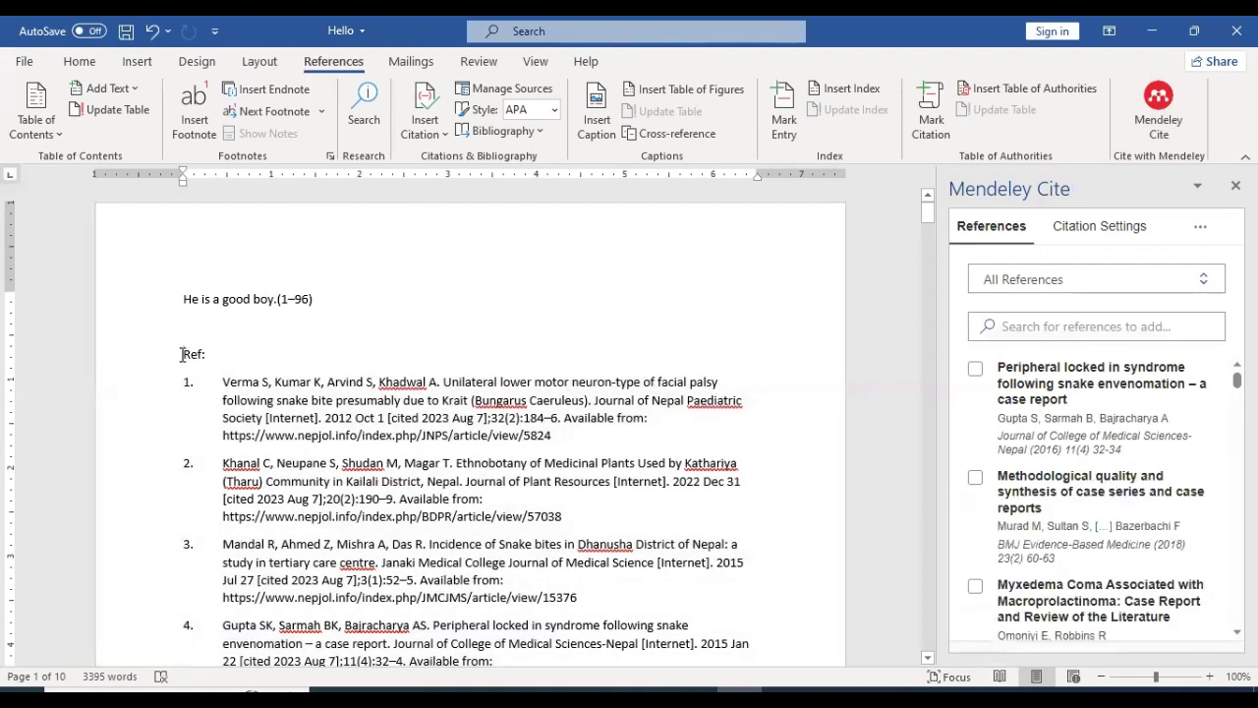
triple_click(181, 355)
mouse_move(184, 356)
left_mouse_down()
mouse_move(185, 369)
mouse_move(182, 356)
left_mouse_up()
left_click(207, 389)
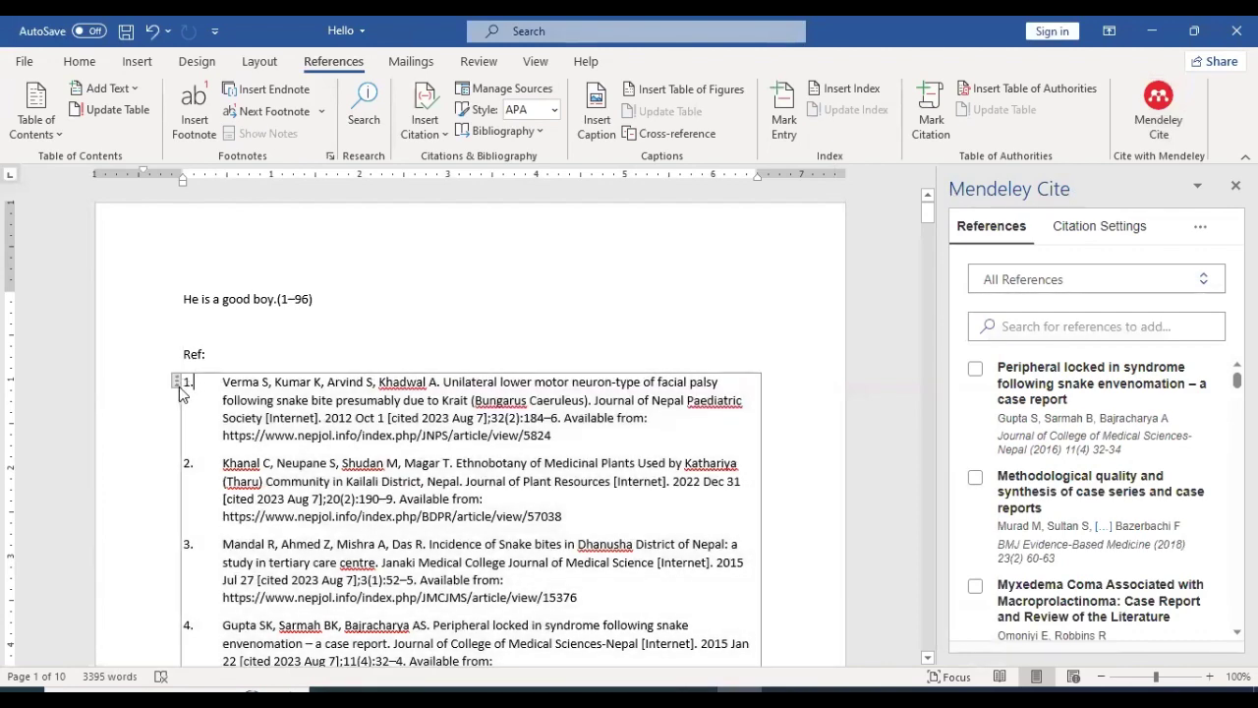
left_click(178, 383)
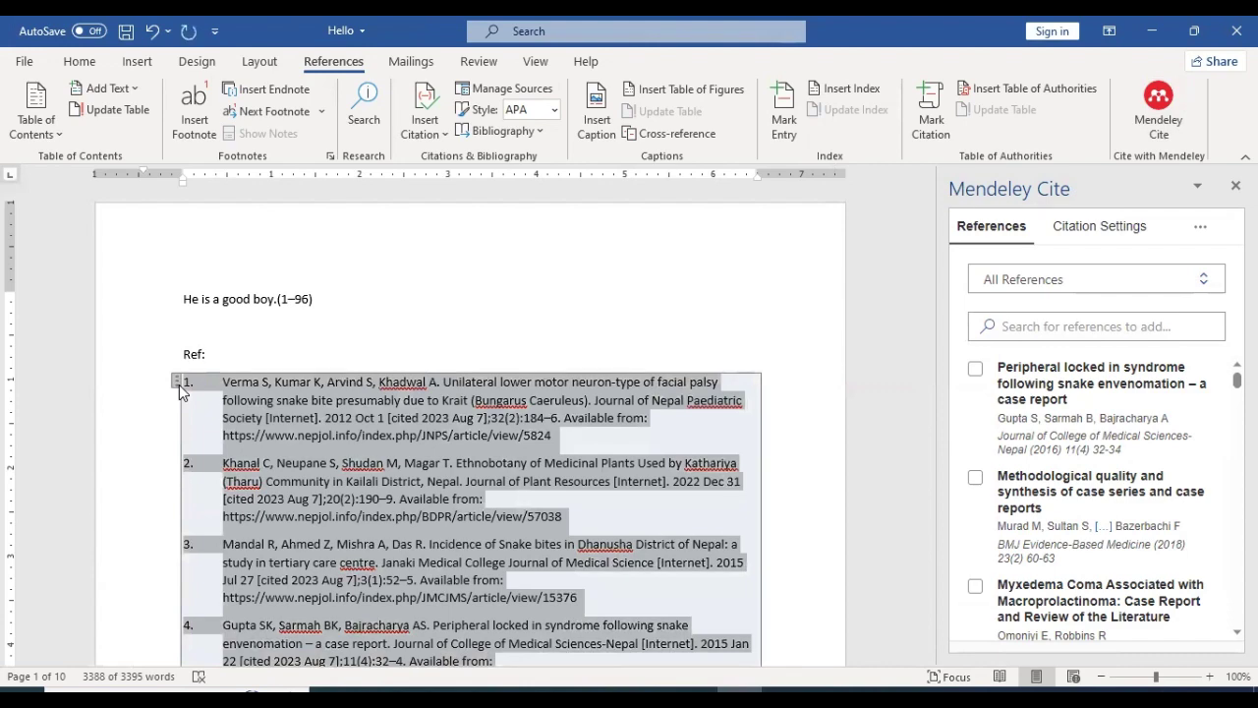
- Open the Data extraction For TTS workbook in Excel and paste the copied bibliography into a new sheet starting at A1
left_click(1152, 31)
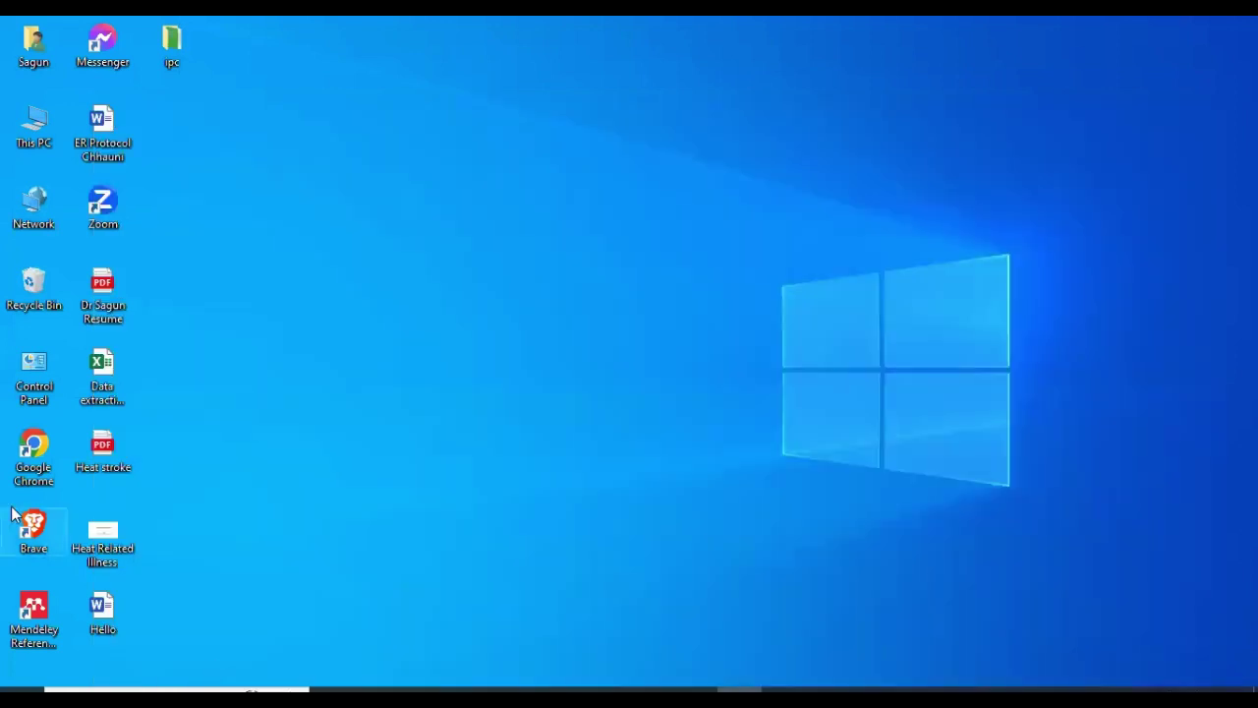
left_click(107, 403)
double_click(107, 404)
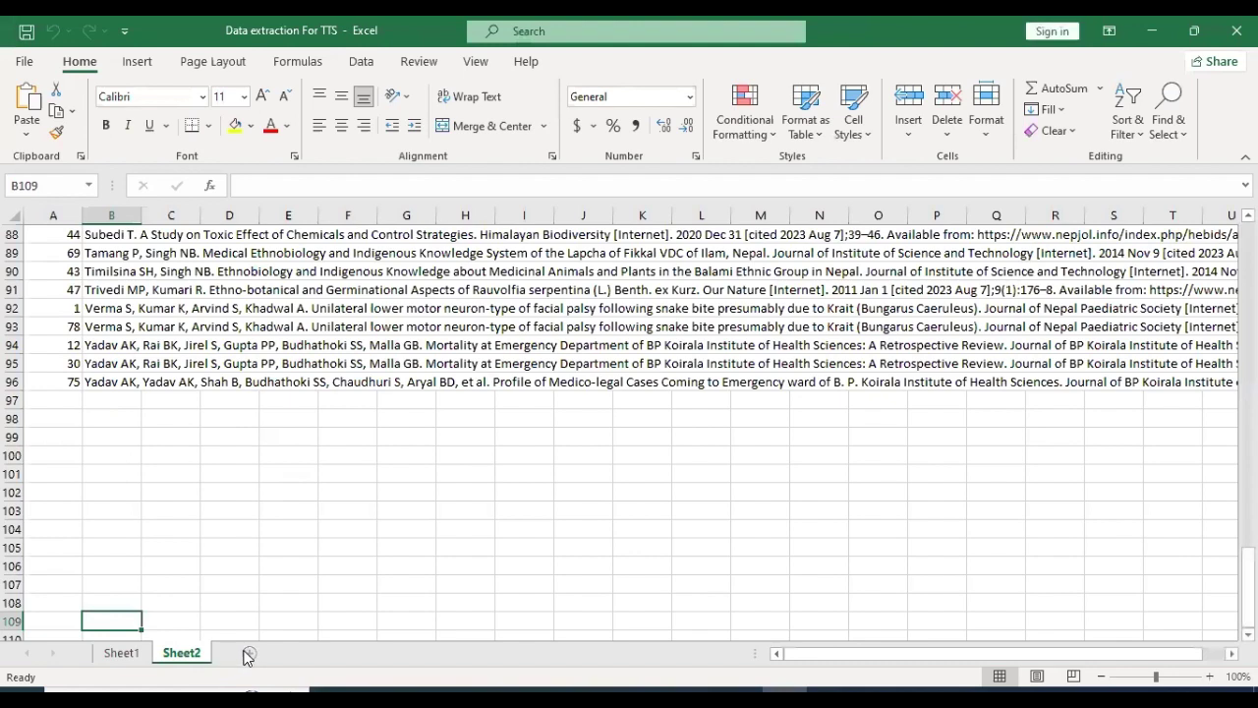
left_click(248, 652)
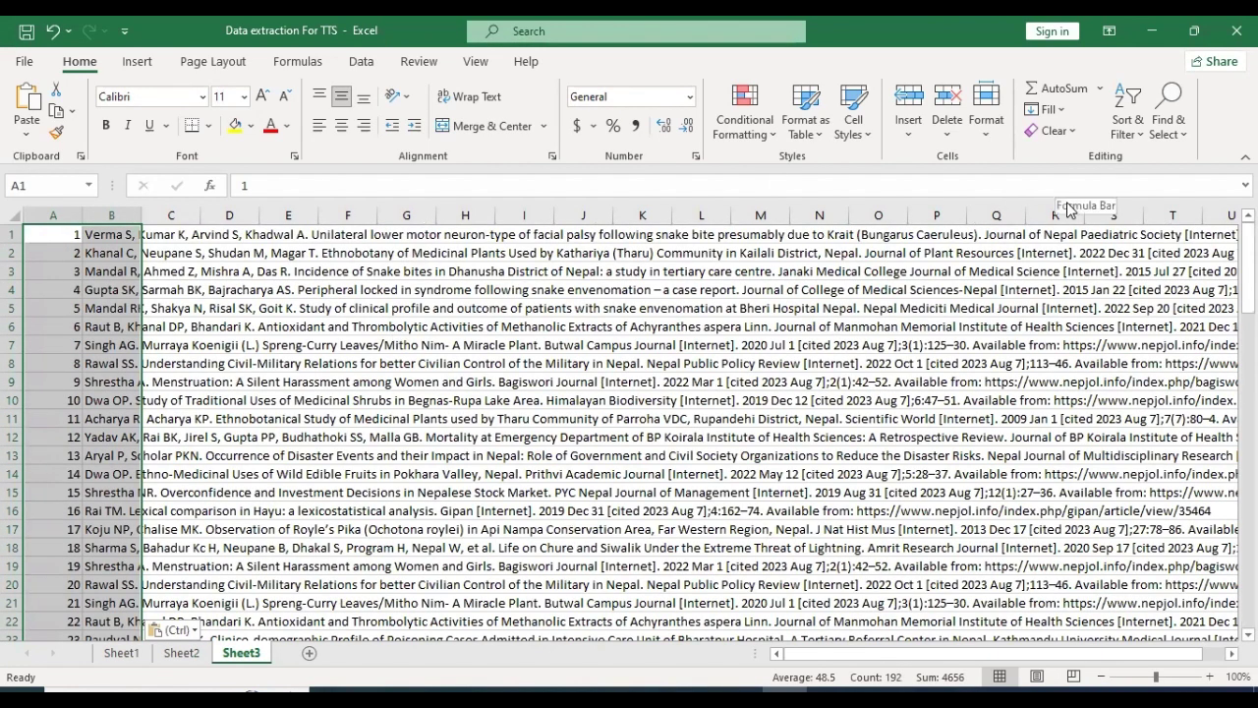
- Sort the pasted bibliography by reference number from smallest to largest and select cell B1
left_click(1128, 118)
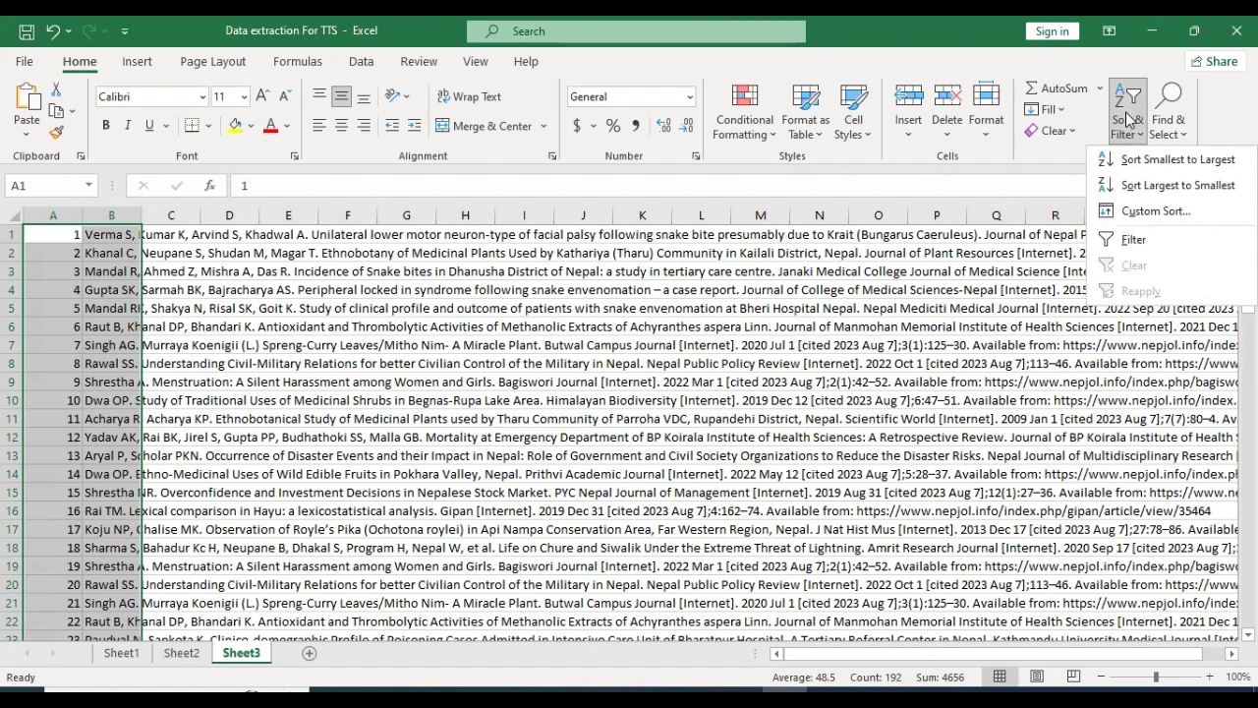
left_click(1163, 163)
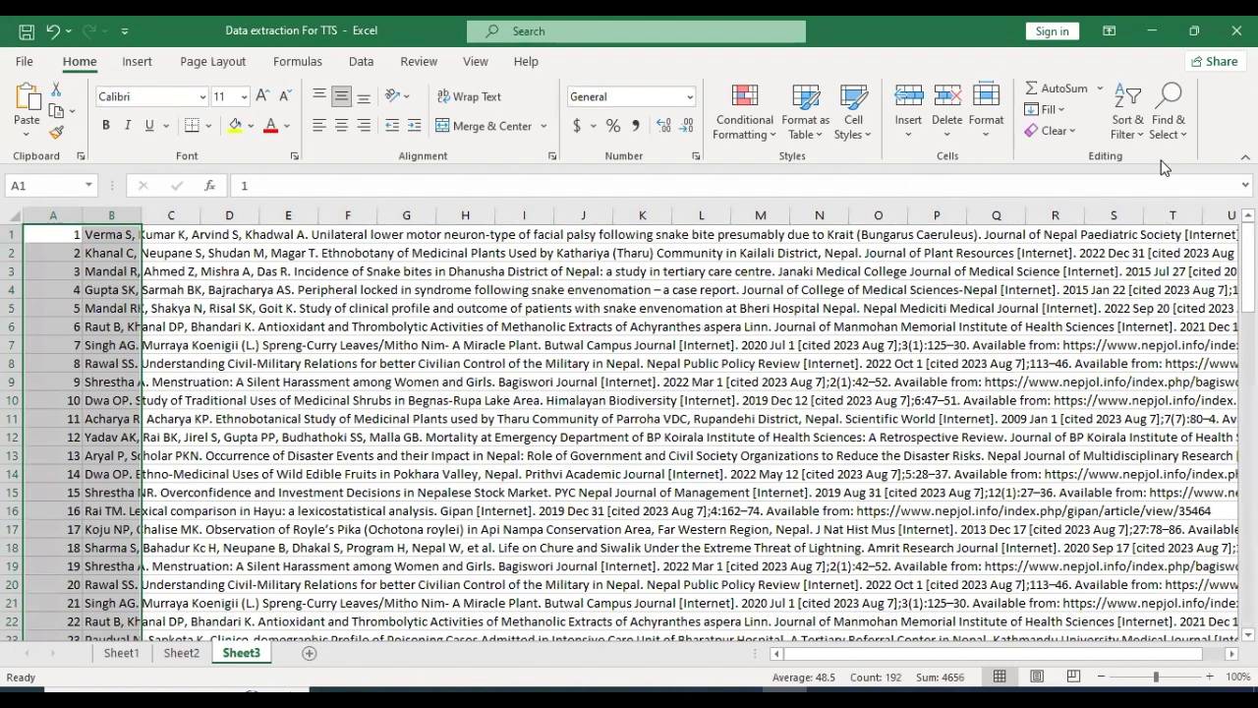
left_click(118, 235)
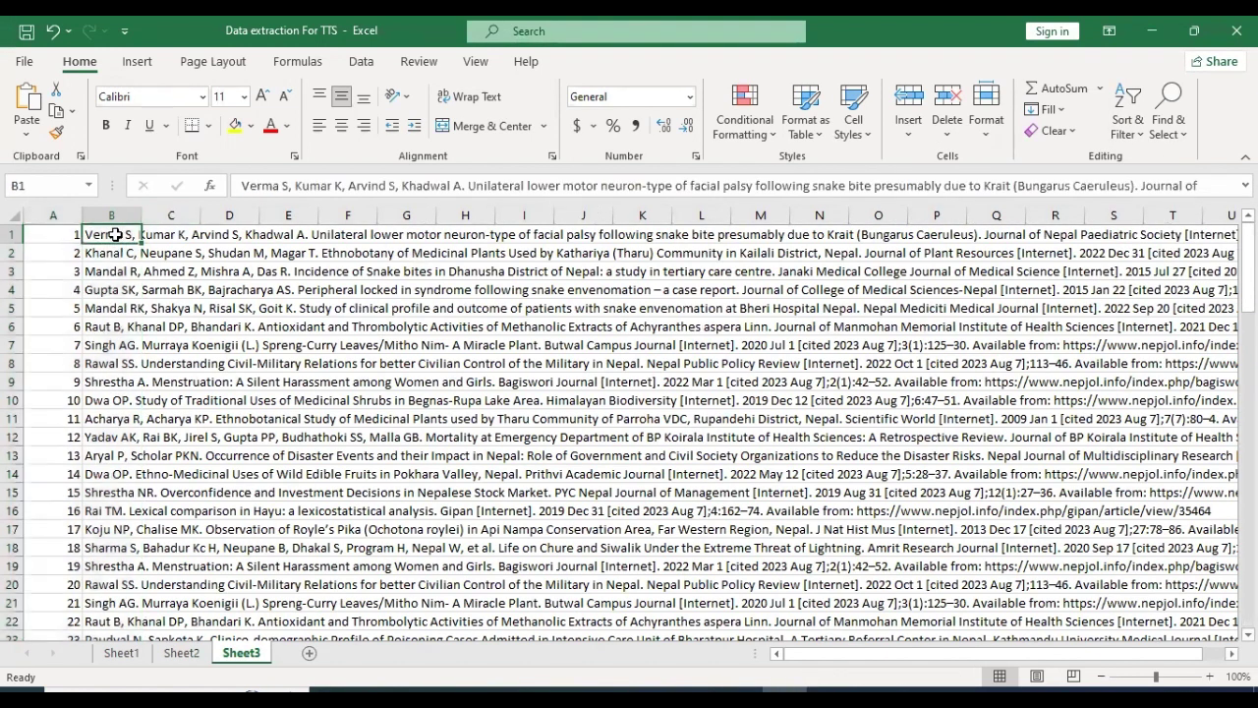
- Sort the bibliography by the reference text in column B from A to Z and select the matching entries in rows 1 and 2
left_click(1138, 122)
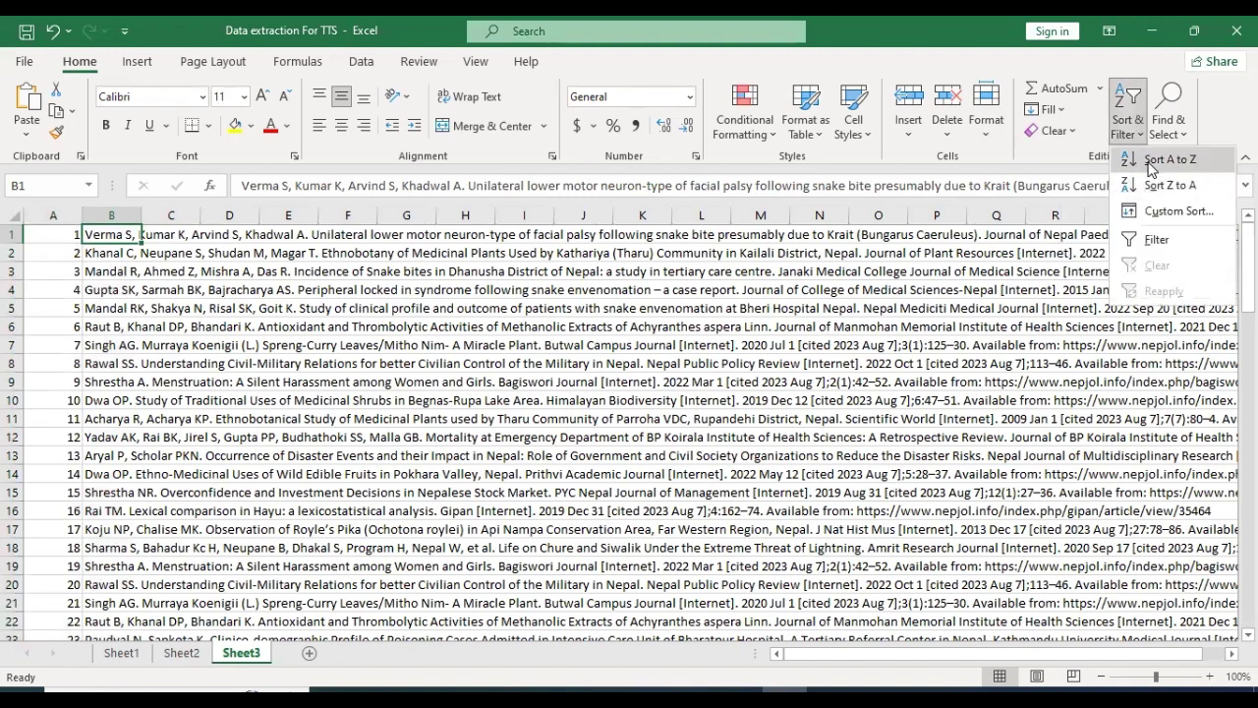
left_click(1150, 160)
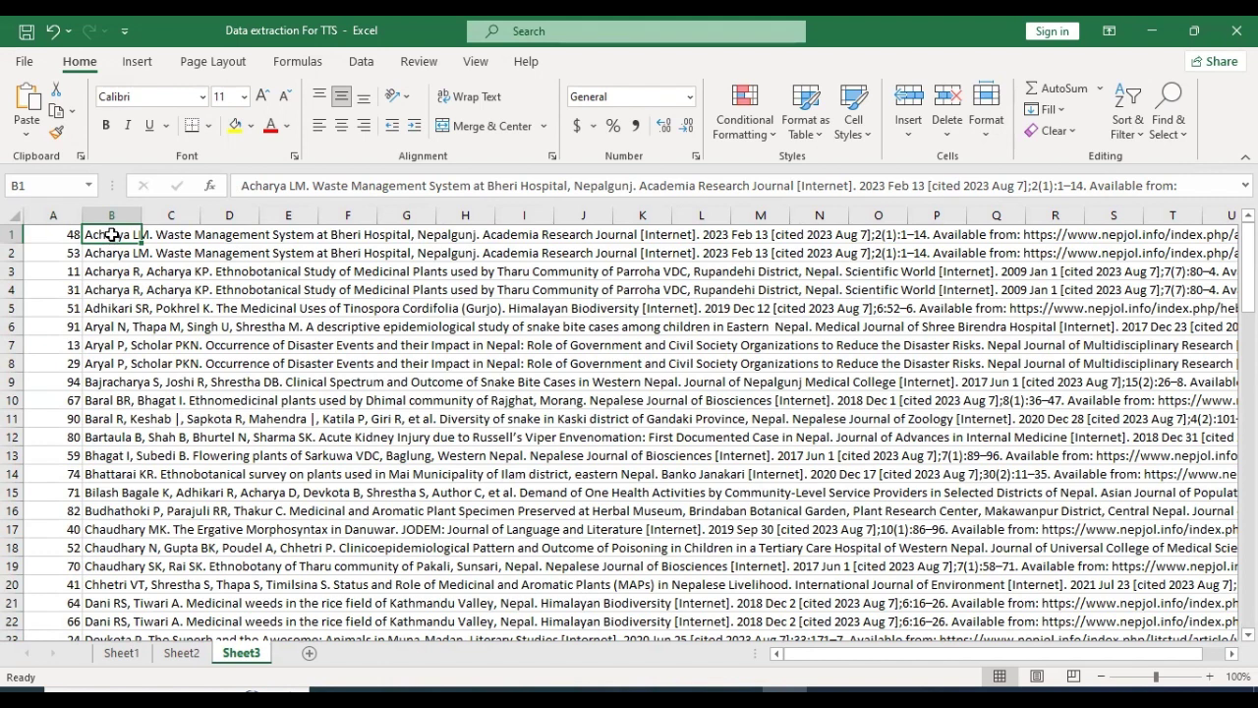
left_click_drag(113, 234, 14, 251)
left_click(19, 237)
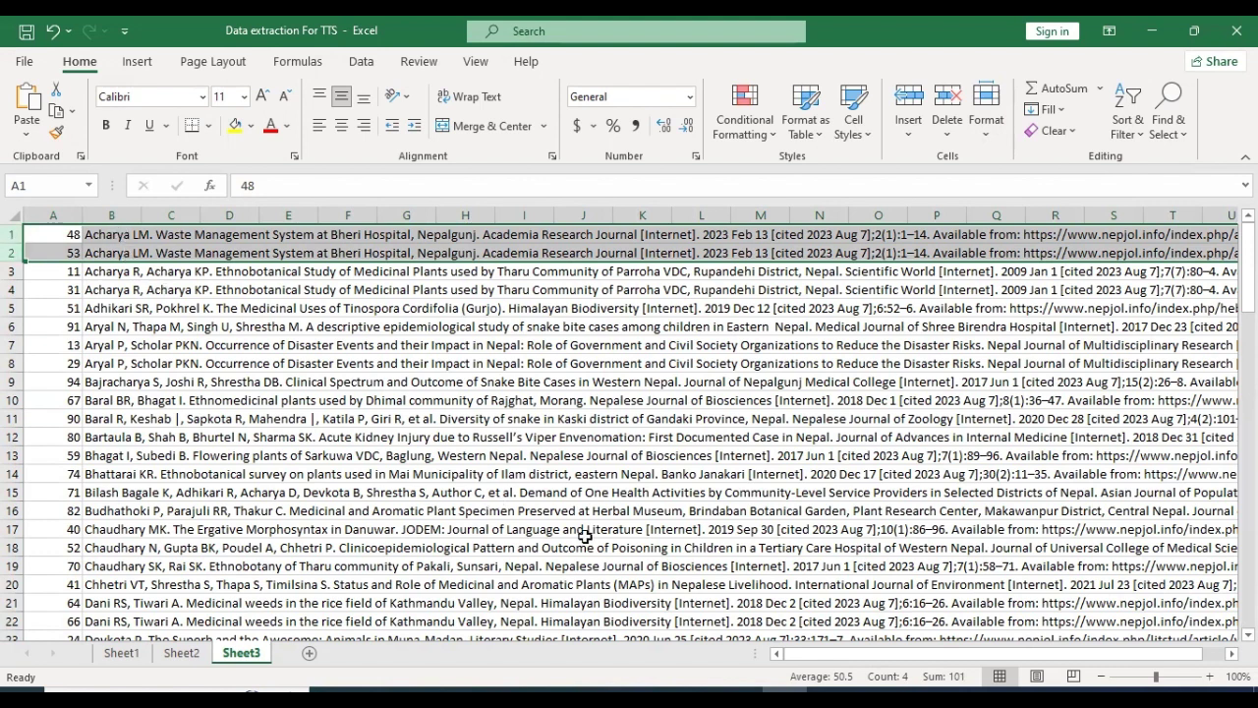
- Switch to Mendeley Reference Manager, deselect all references and search the Snake Bite NEPJOL group for the surname of the first duplicate's author
key("alt+Tab")
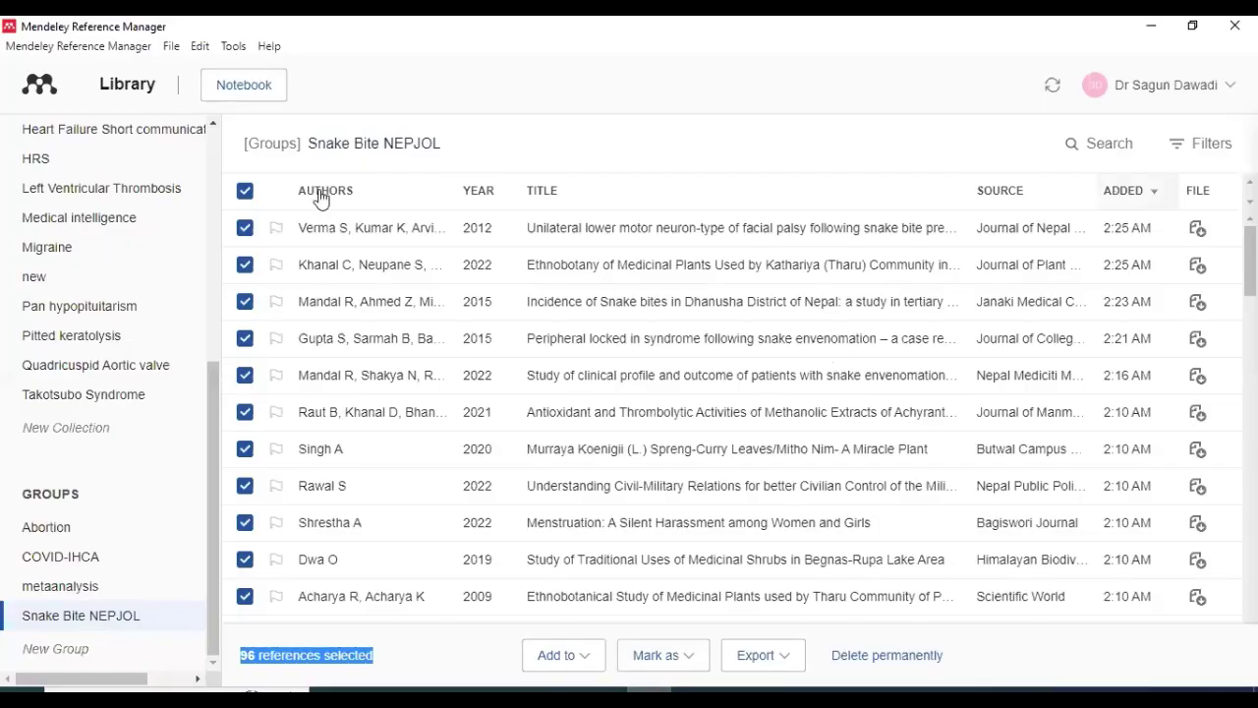
left_click(245, 191)
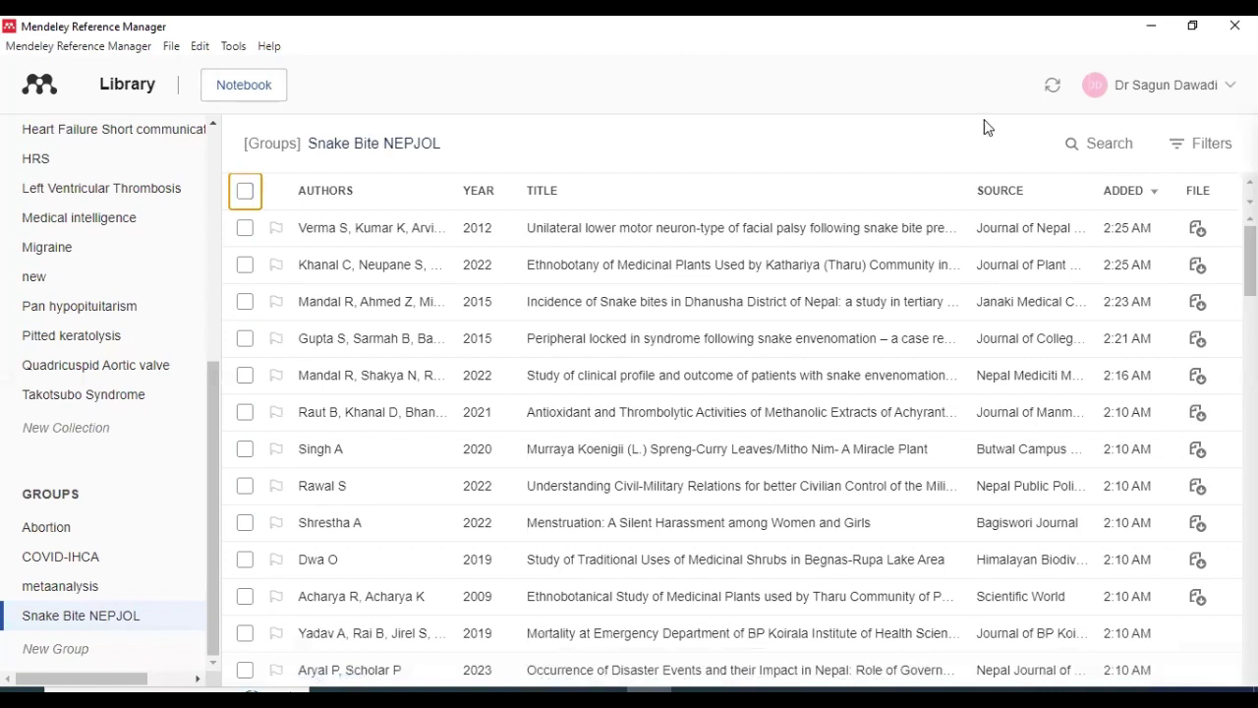
left_click(1087, 147)
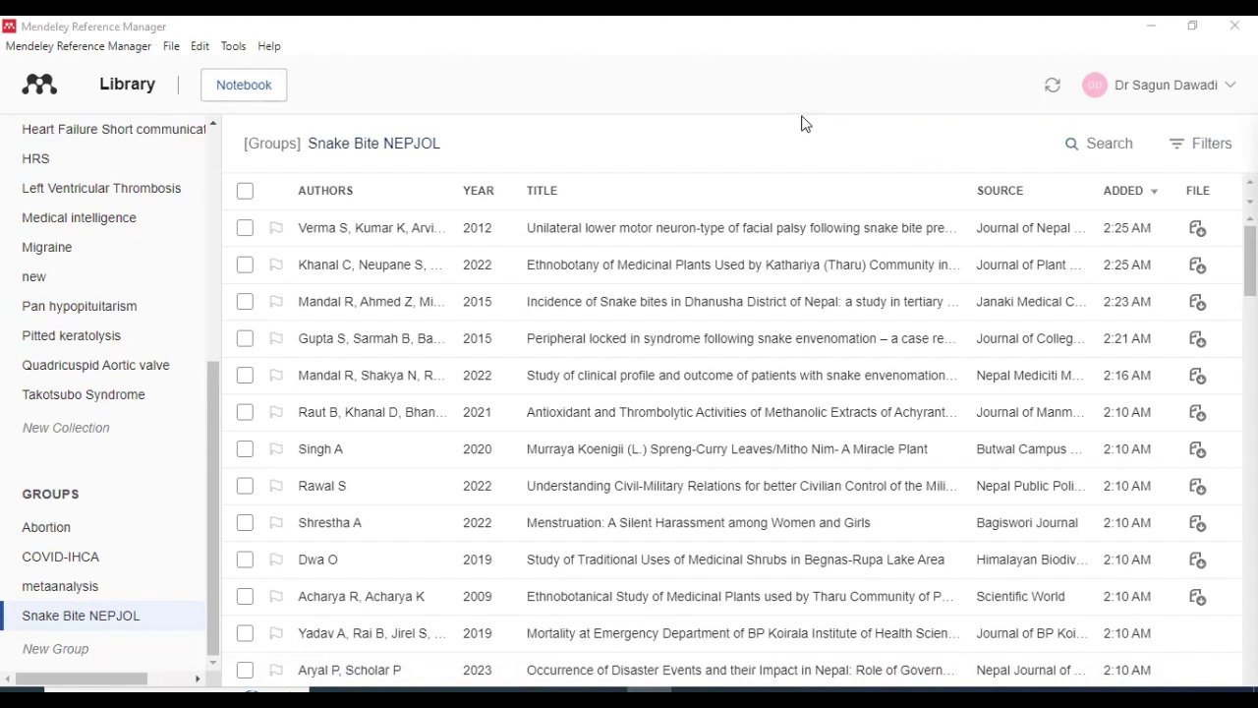
left_click(1075, 146)
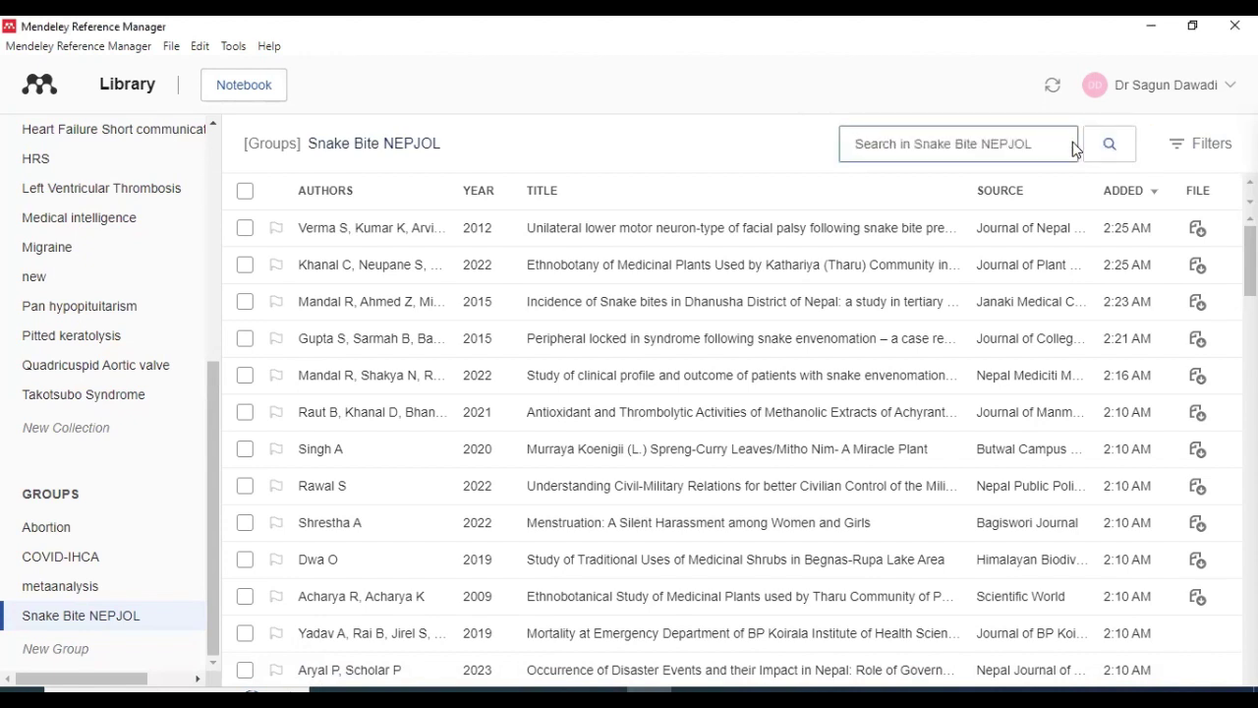
type("acharya")
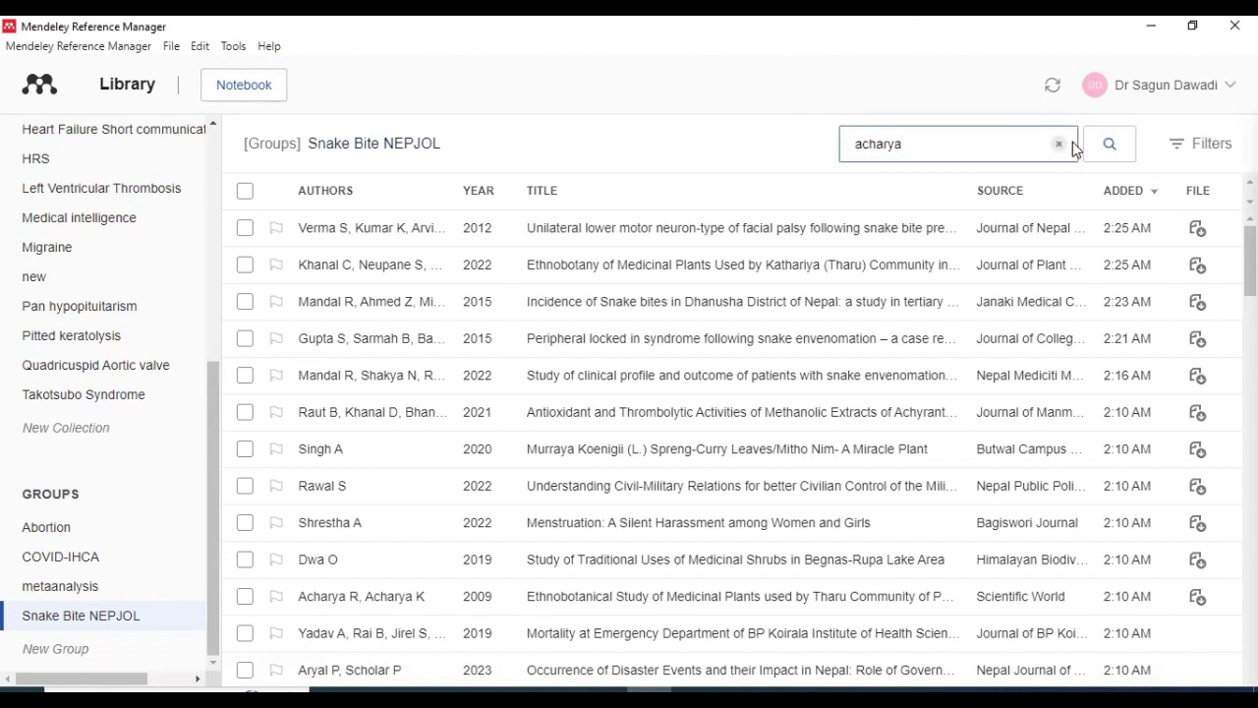
key("Return")
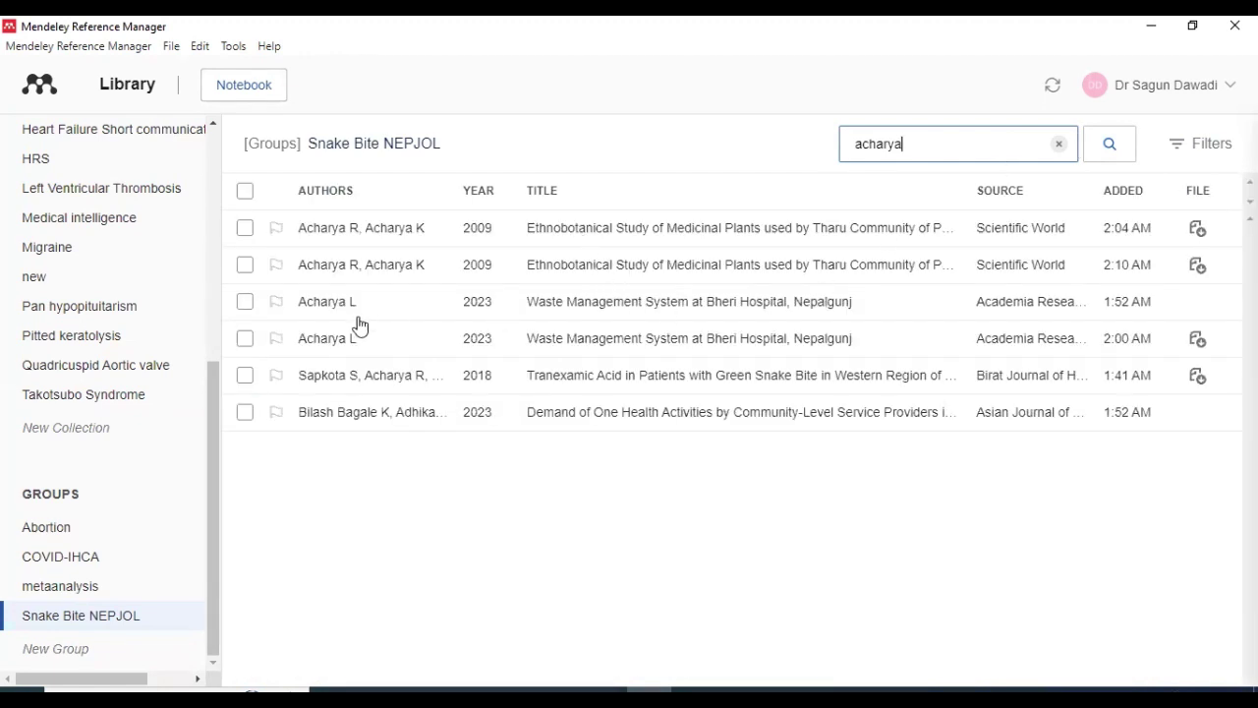
- Permanently delete the "Waste Management System at Bheri Hospital, Nepalgunj" duplicate added at 1:52 AM, keeping the copy added at 2:00 AM
left_click(245, 302)
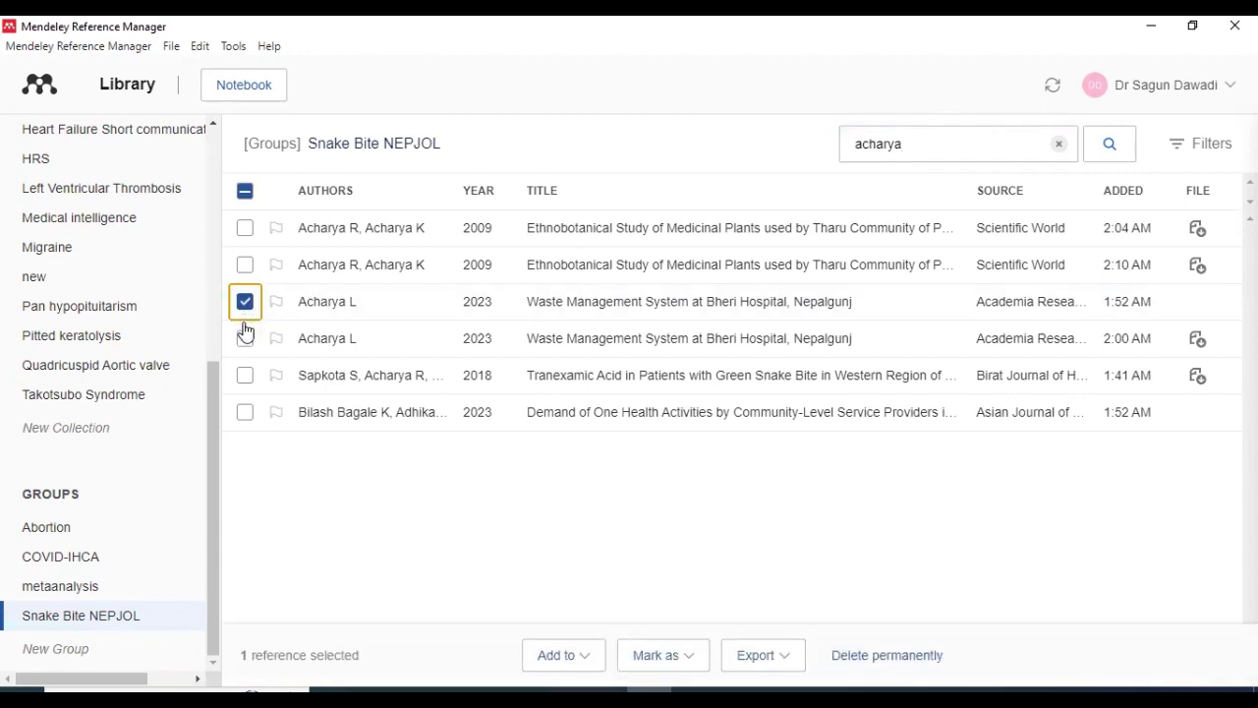
left_click(245, 331)
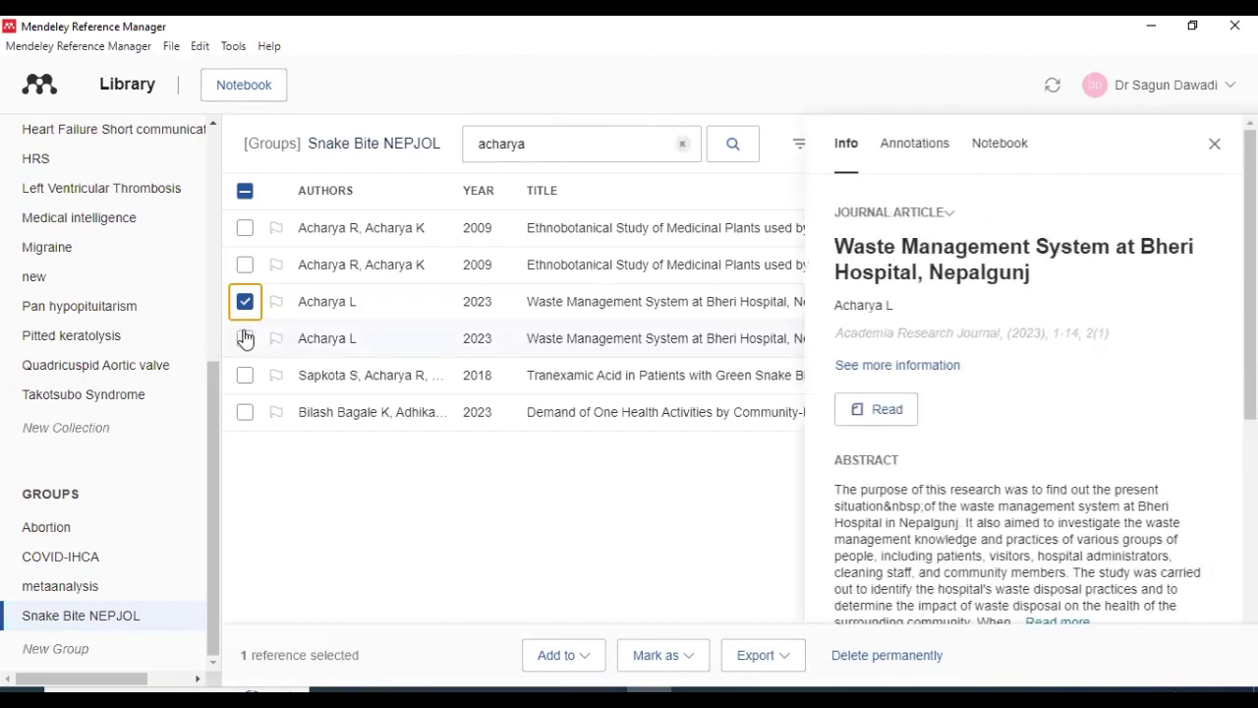
left_click(245, 339)
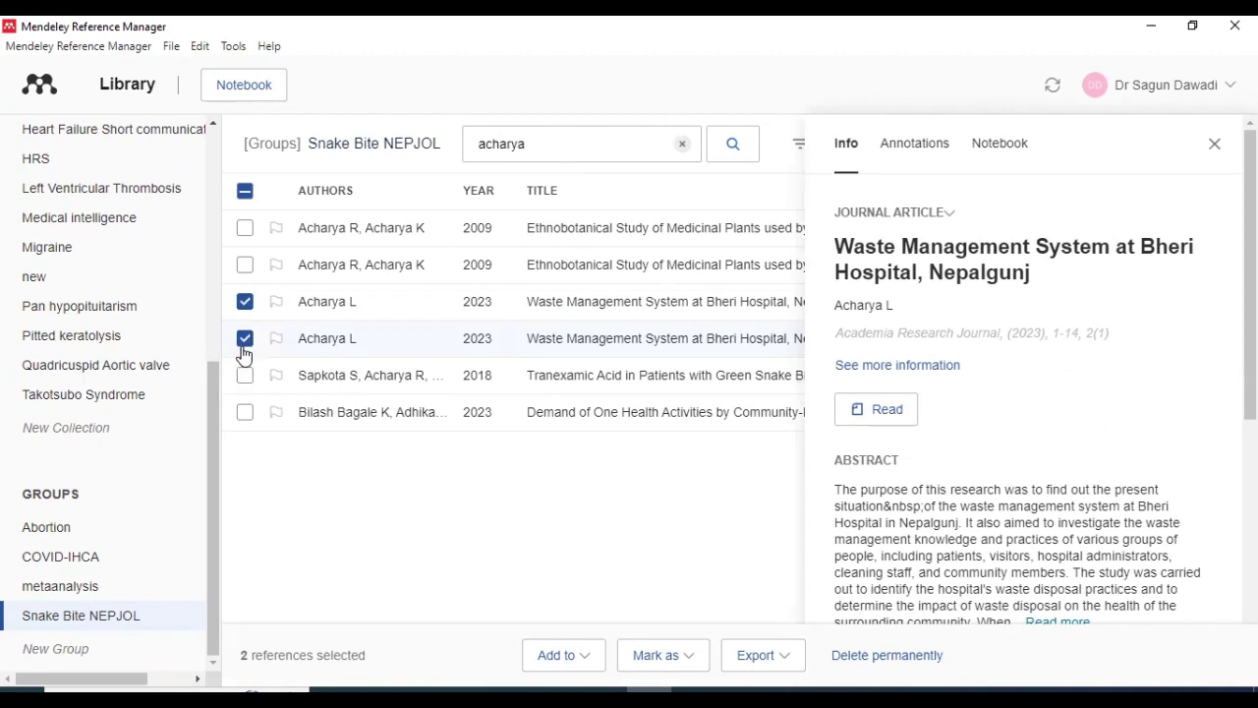
left_click(245, 349)
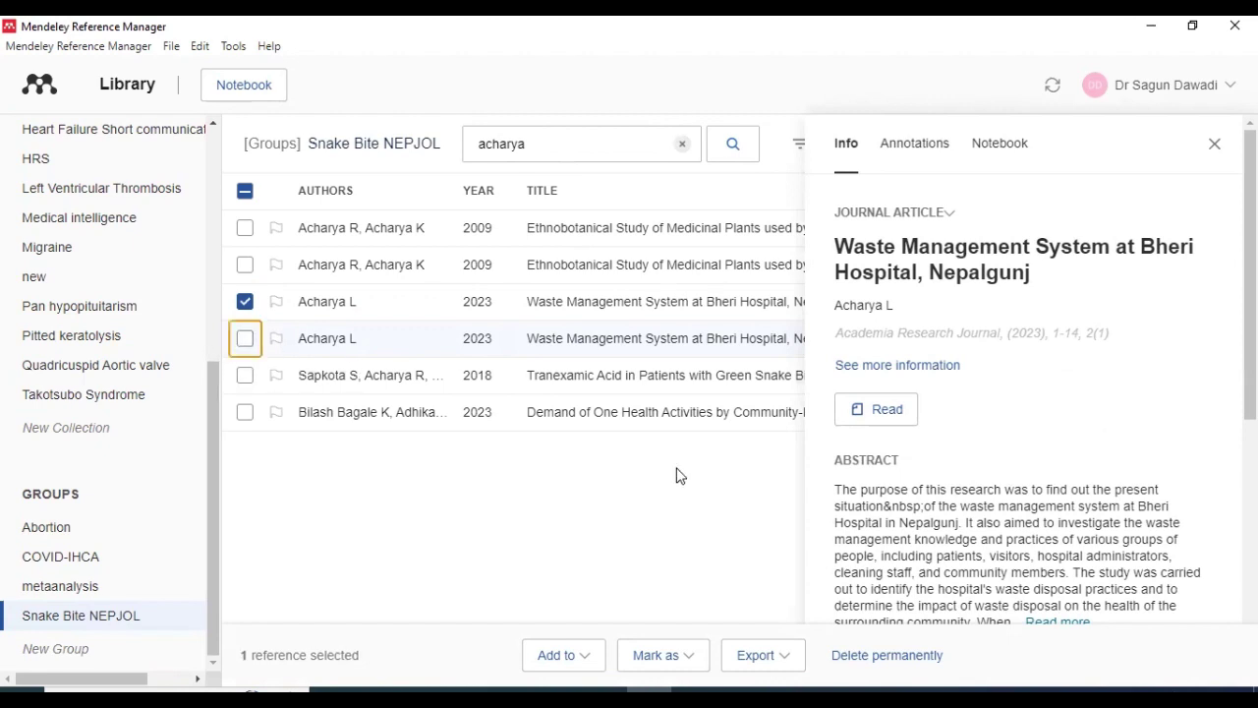
left_click(863, 662)
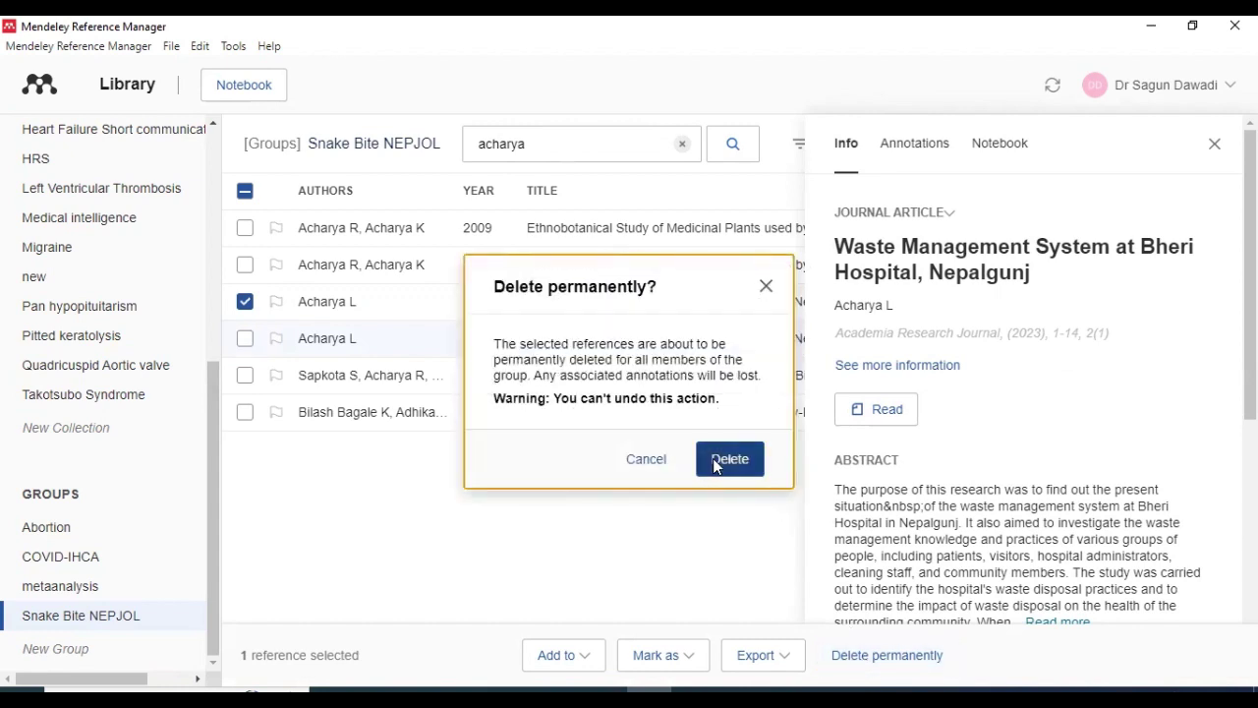
left_click(715, 464)
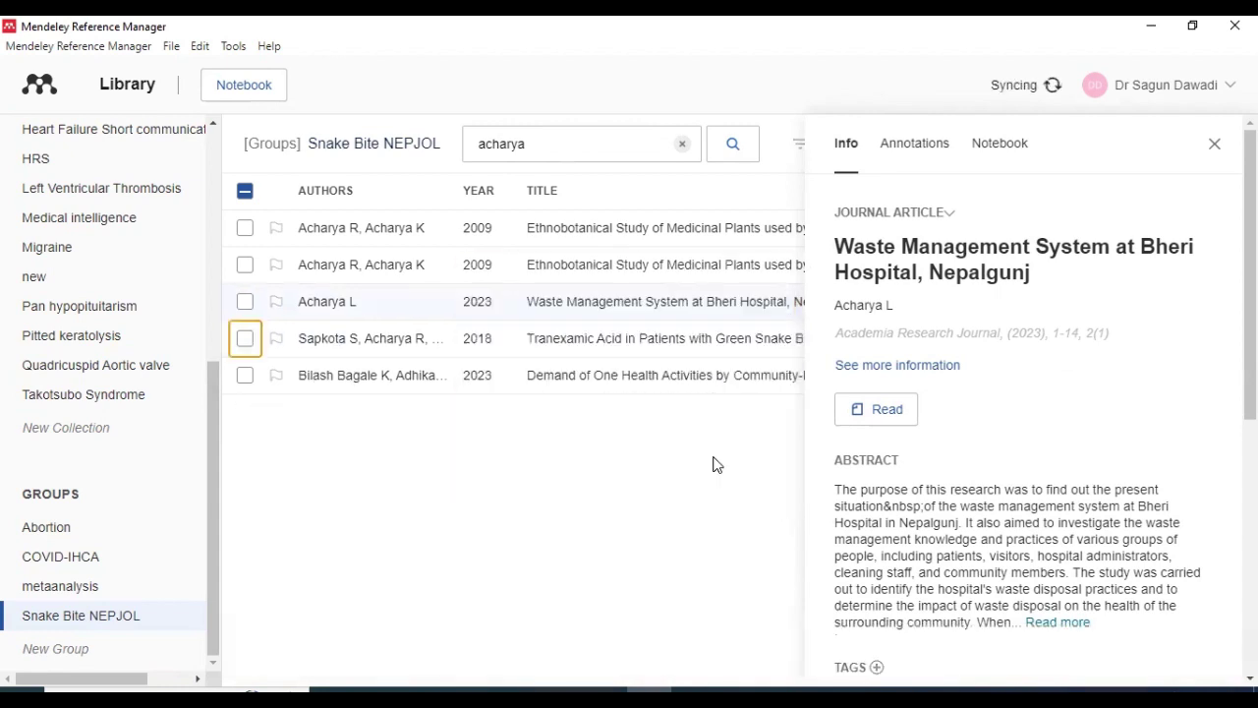
- Close the reference details and permanently delete the duplicate "Ethnobotanical Study of Medicinal Plants" reference added at 2:10 AM
left_click(245, 303)
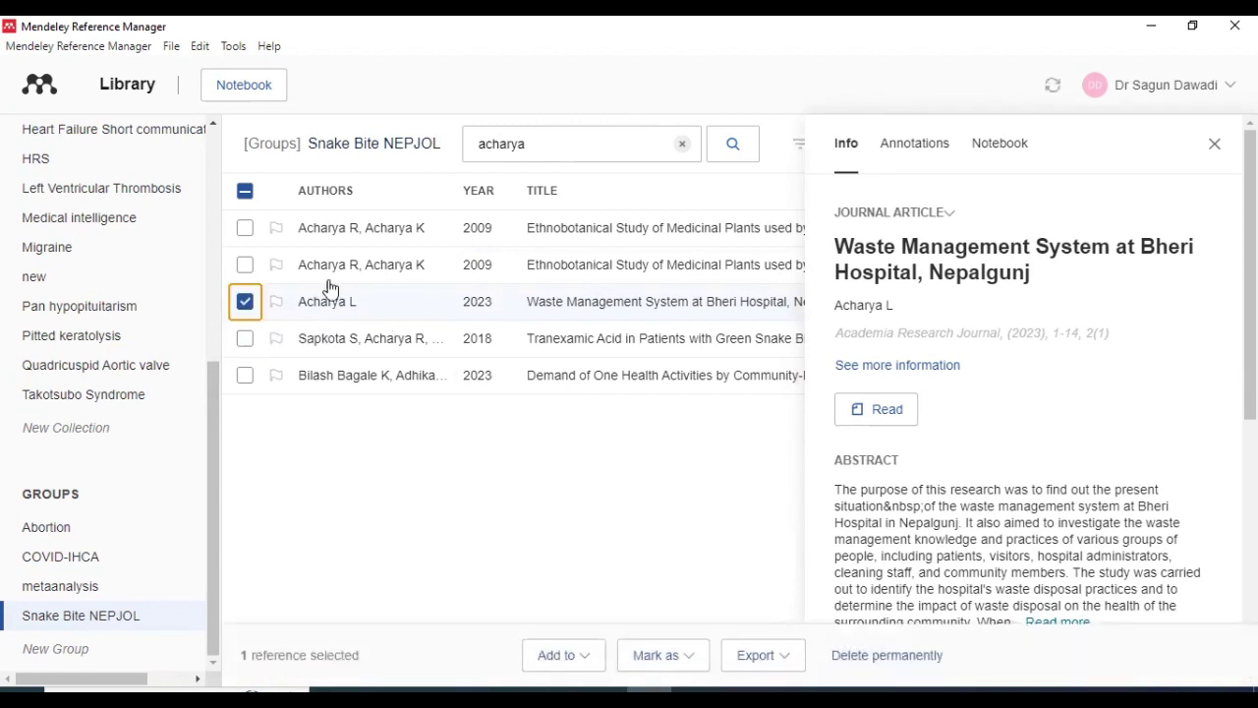
left_click(1215, 146)
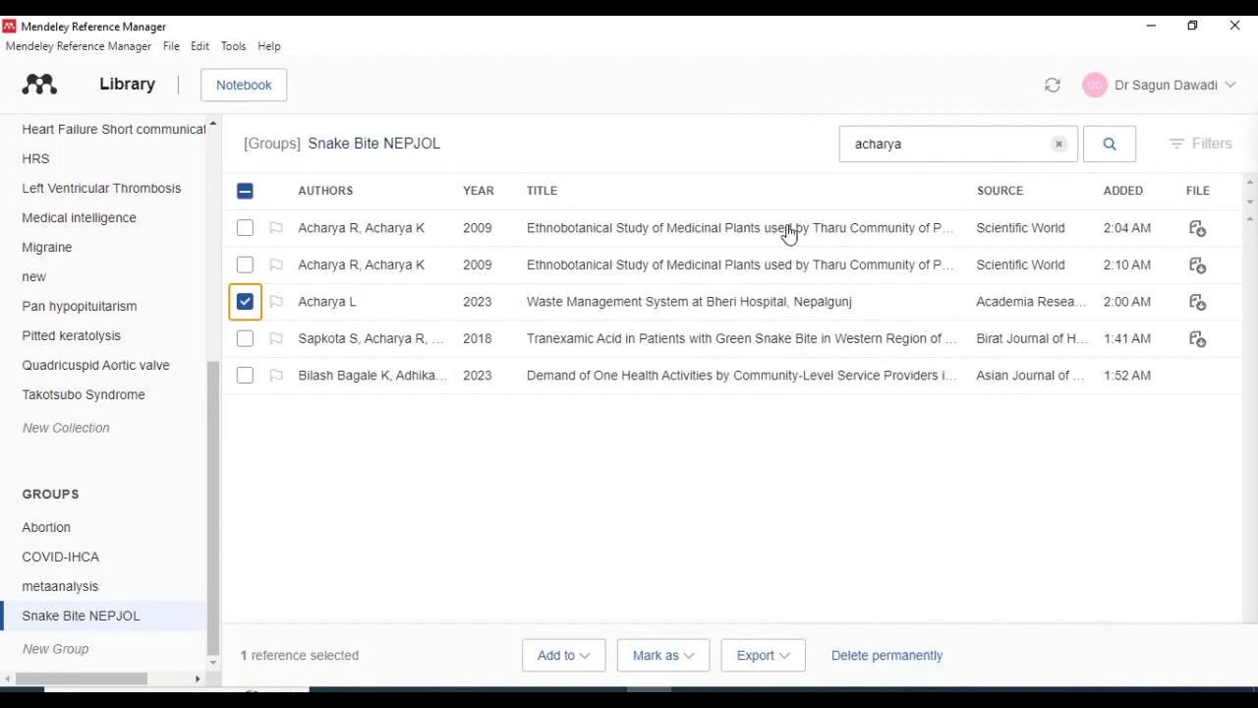
left_click(246, 267)
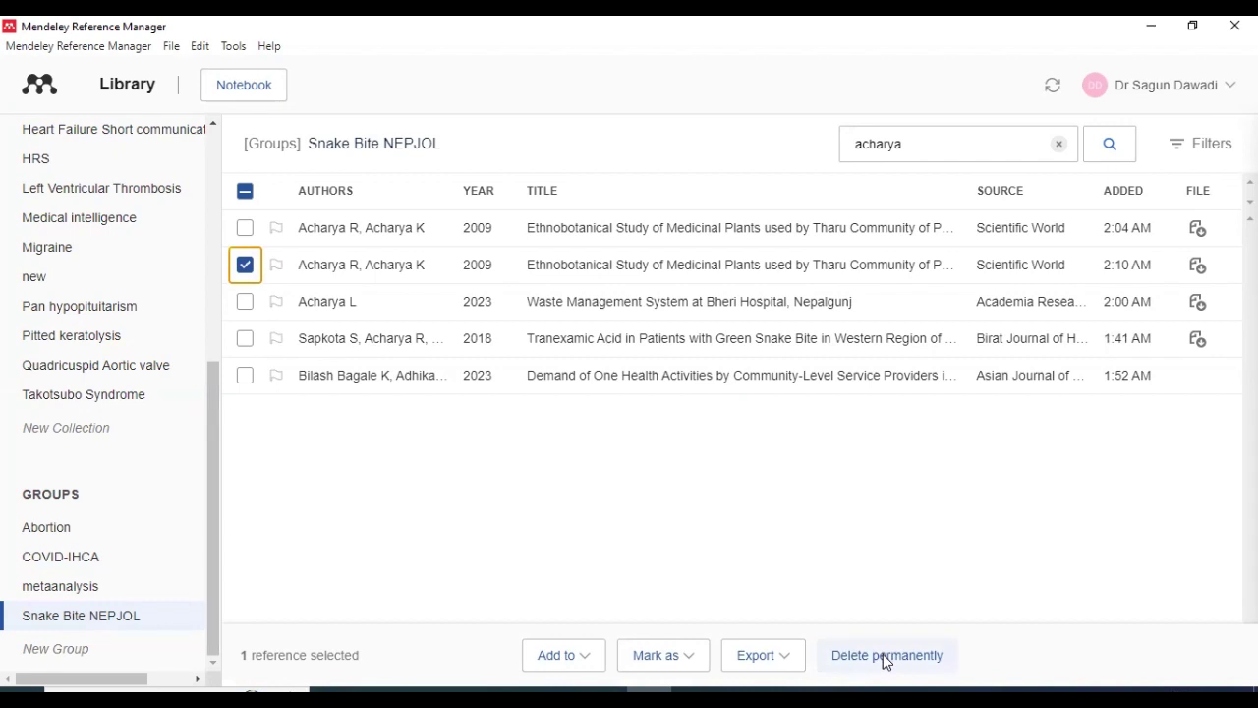
left_click(886, 658)
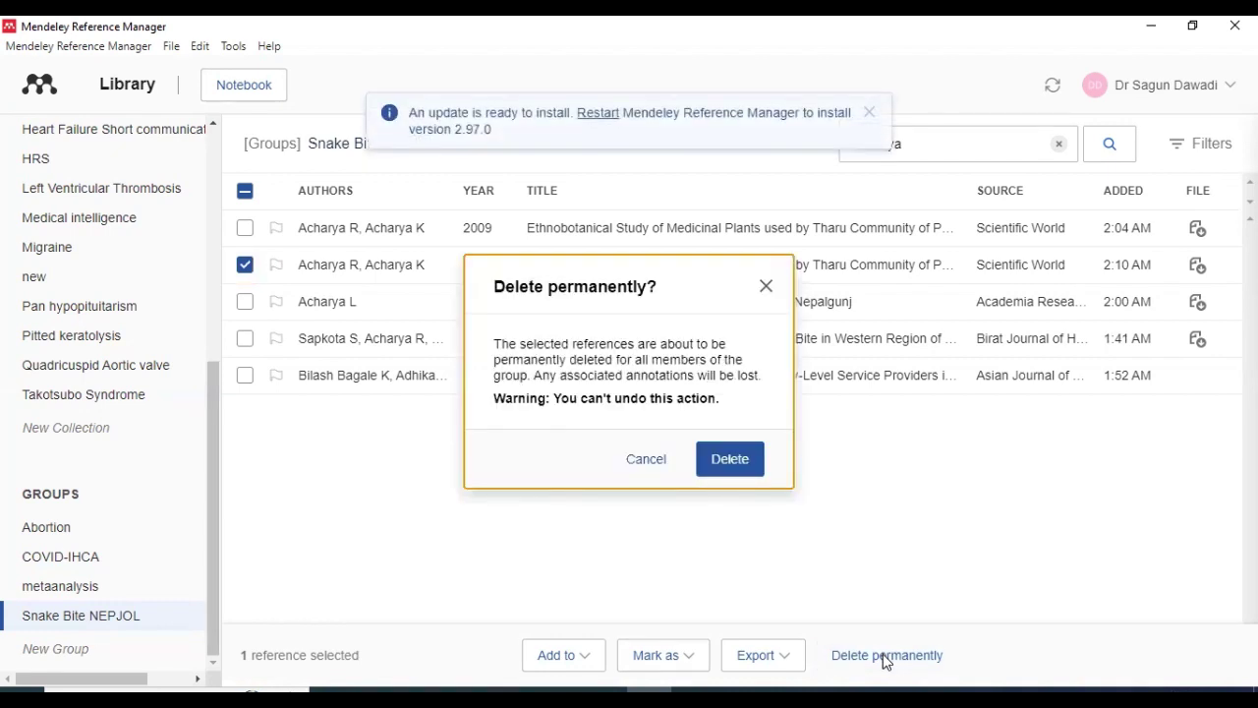
left_click(735, 461)
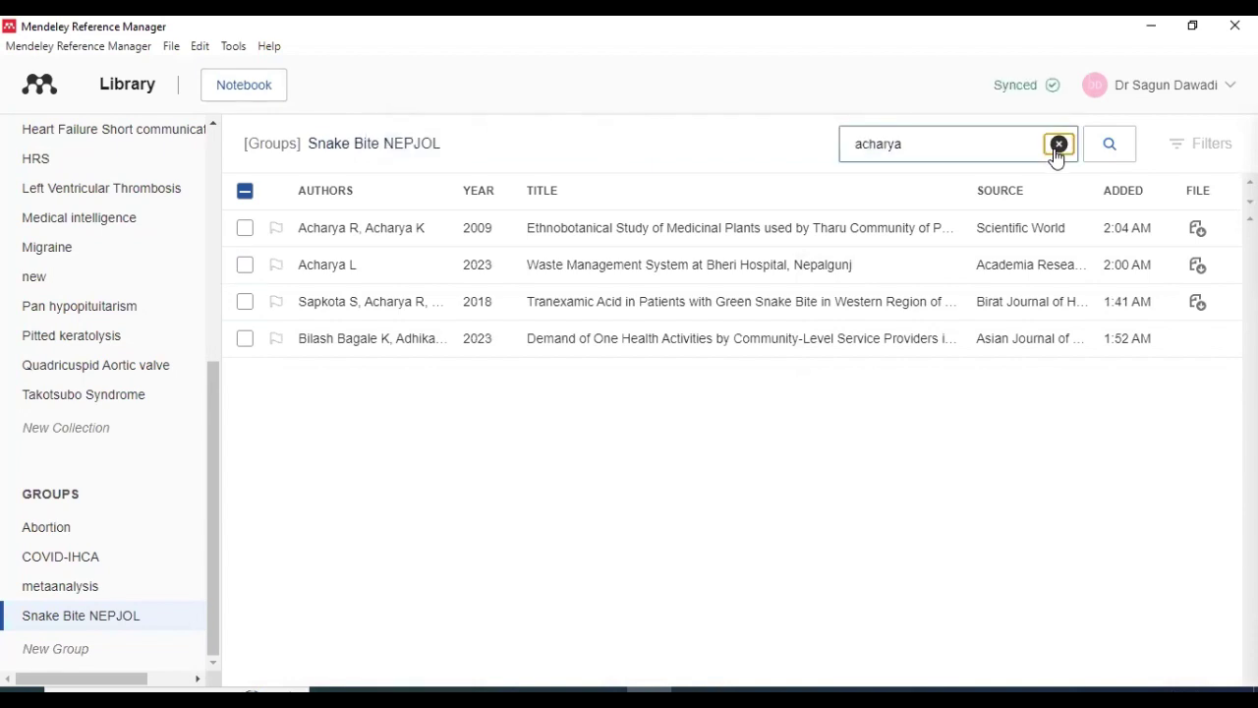
- Clear the group search, select all references to check how many remain, and deselect them again
left_click(1059, 146)
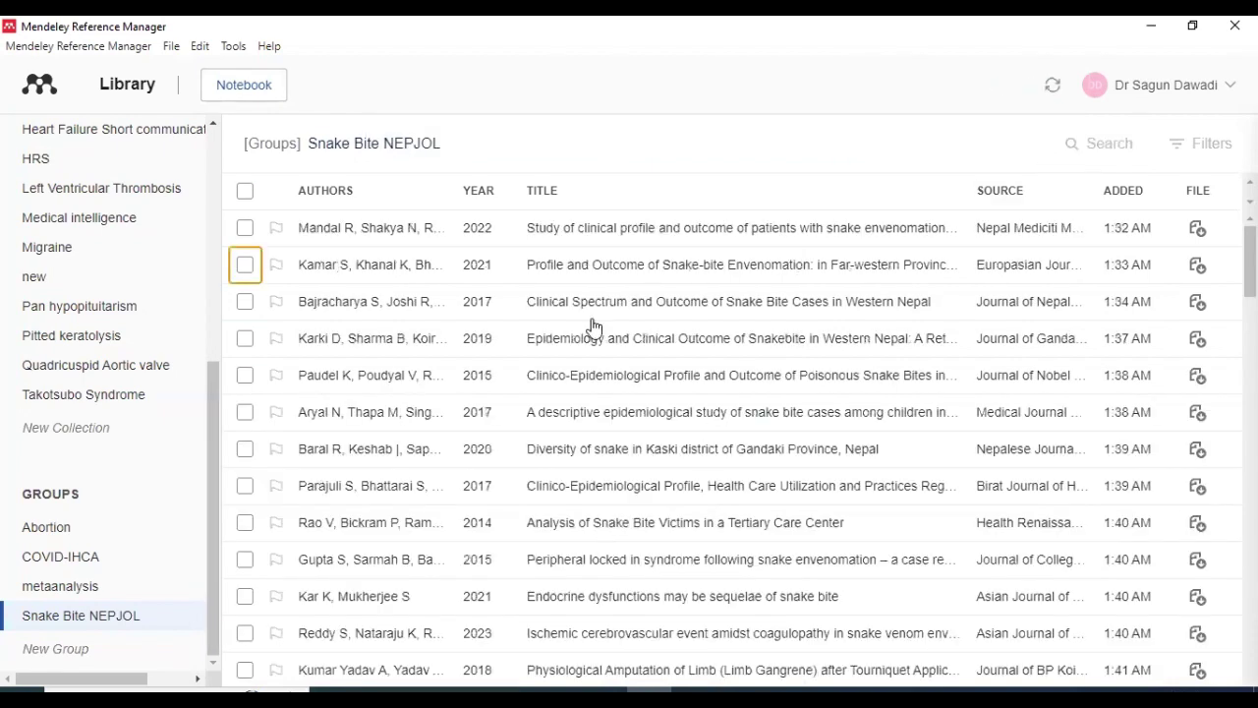
left_click(244, 192)
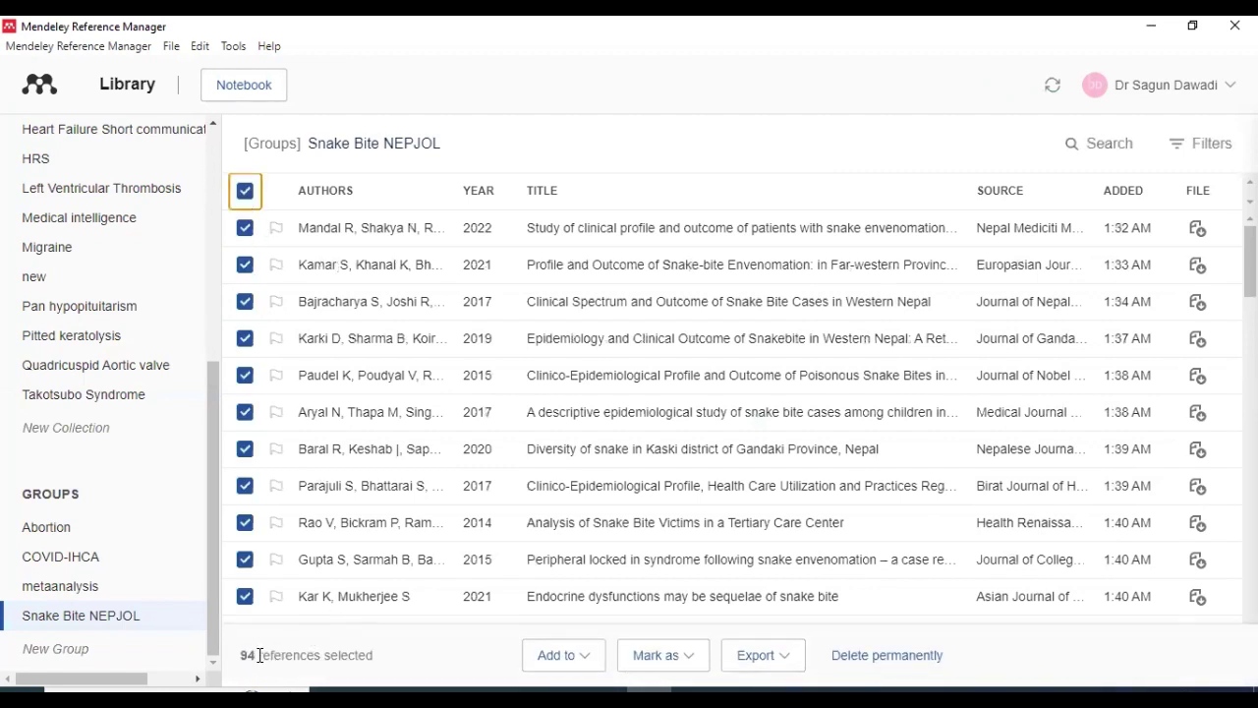
left_click(251, 195)
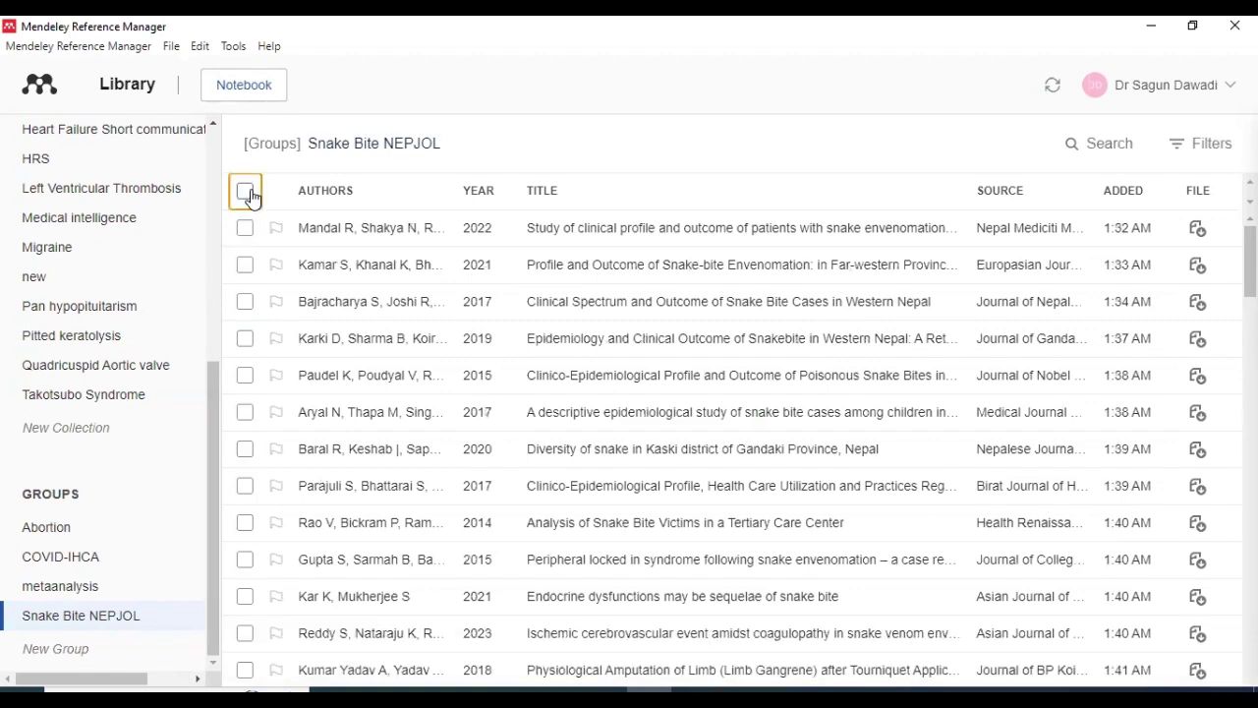
- Switch to the Excel sheet, check the entries from row 3 on for duplicates and select the matching rows 7 and 8
left_click(785, 689)
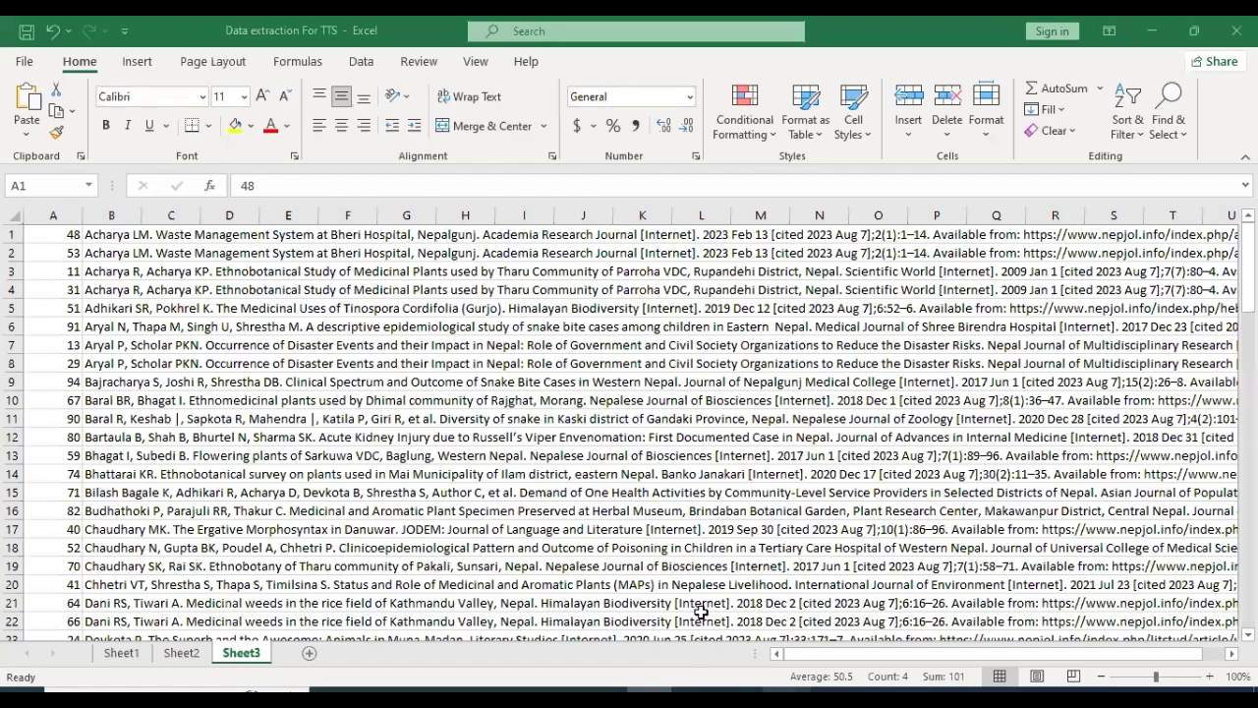
left_click(128, 276)
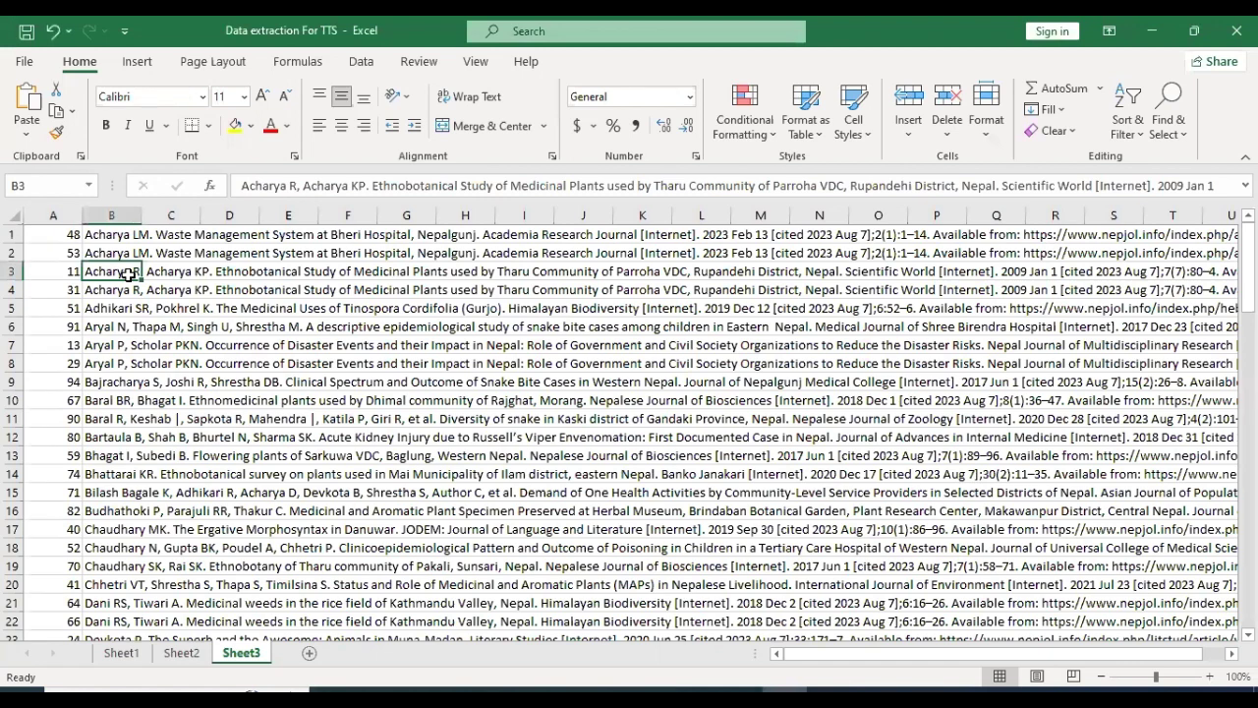
left_click(13, 309)
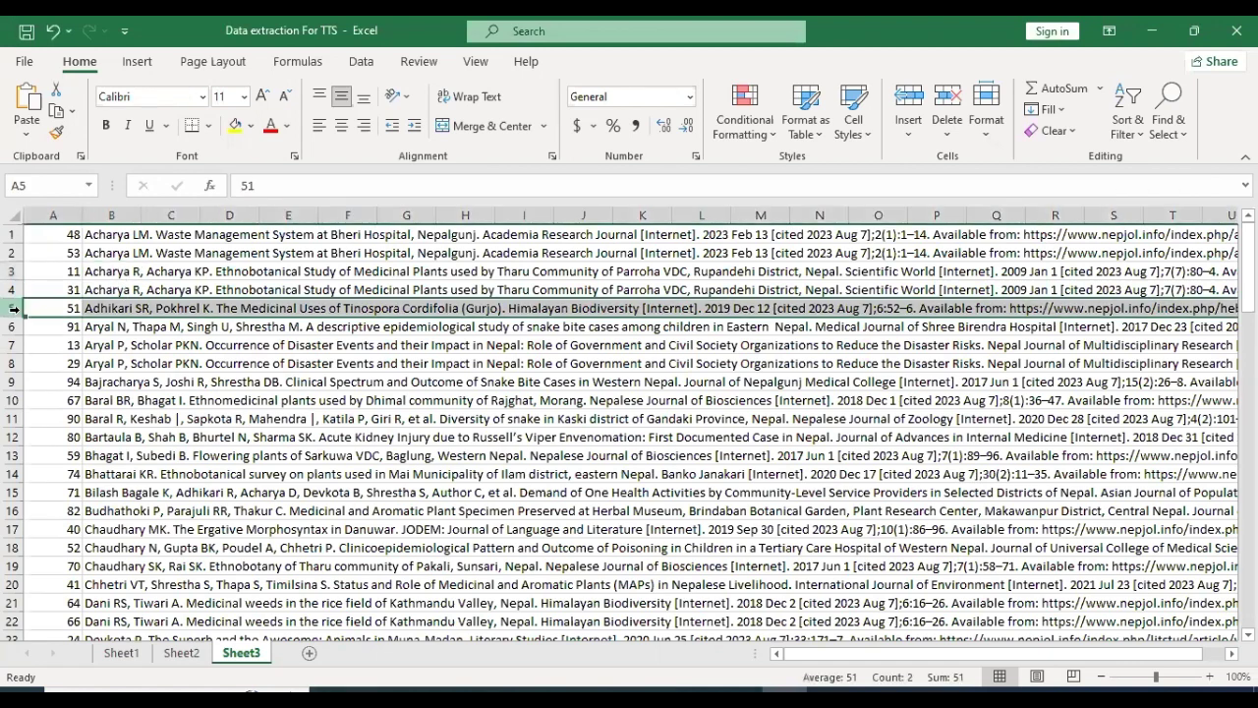
key("Down")
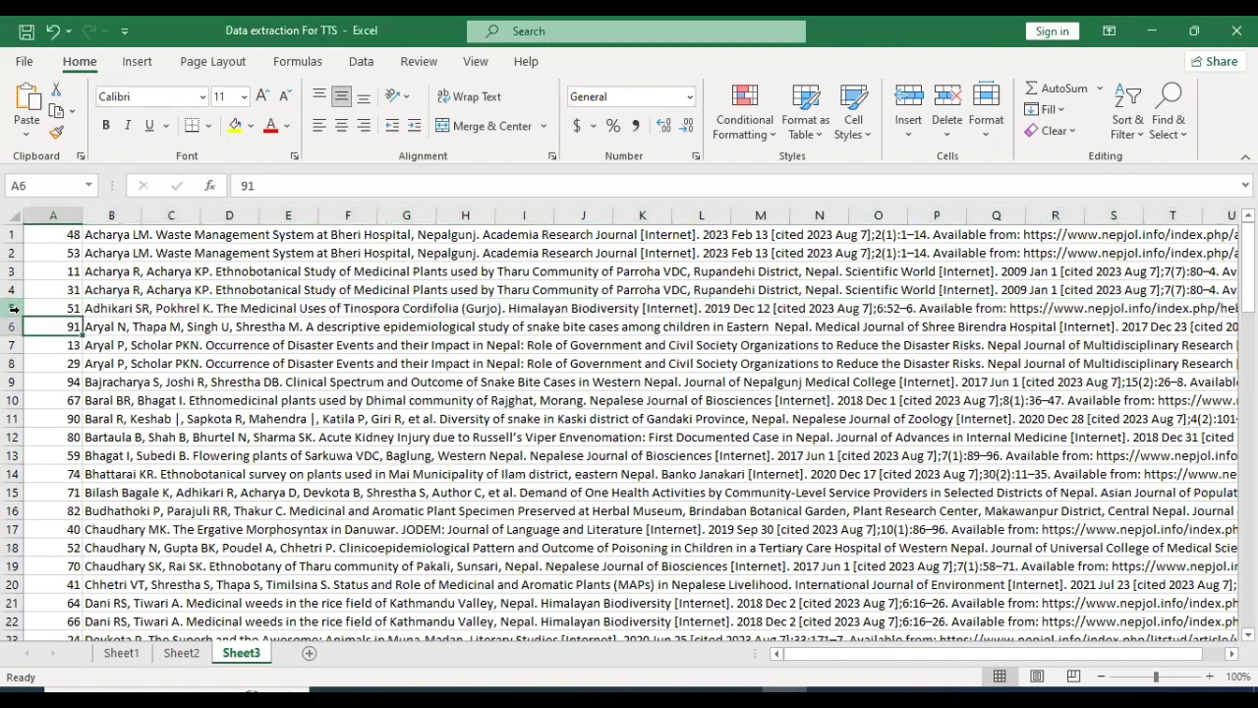
left_click_drag(13, 344, 14, 359)
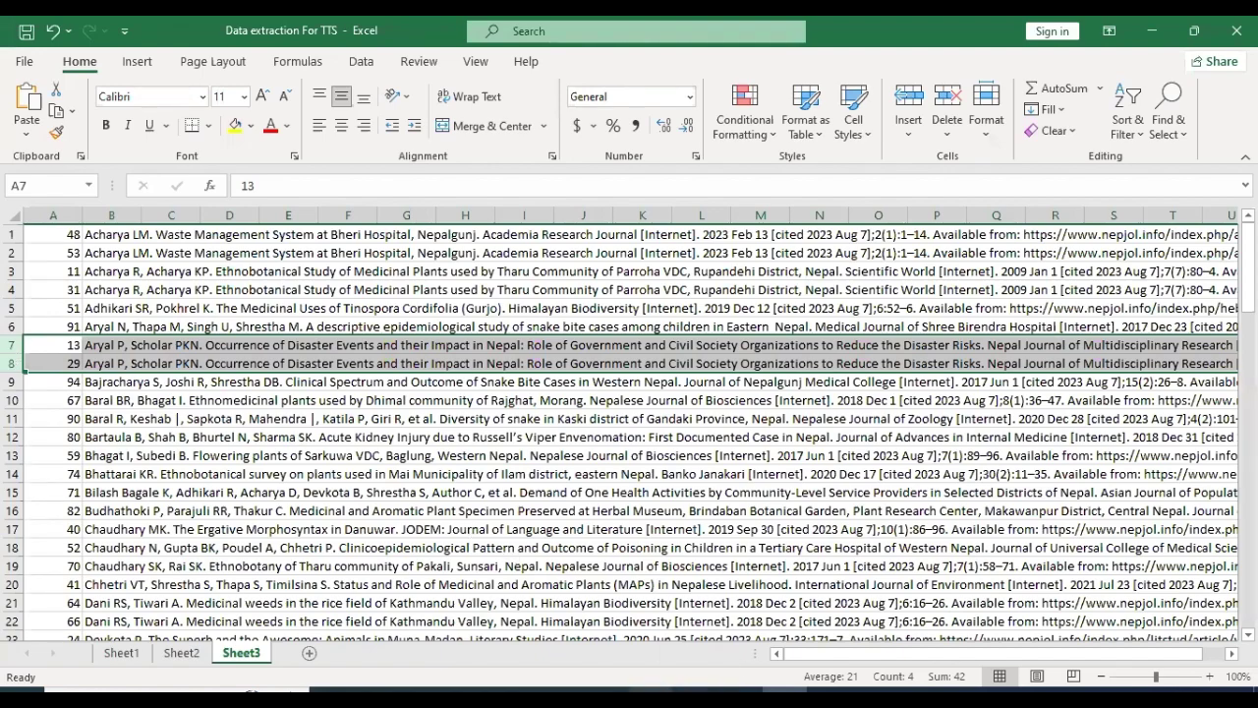
- Return to Mendeley Reference Manager and search the group for the surname of the first author of the duplicate entries in rows 7 and 8
left_click(650, 688)
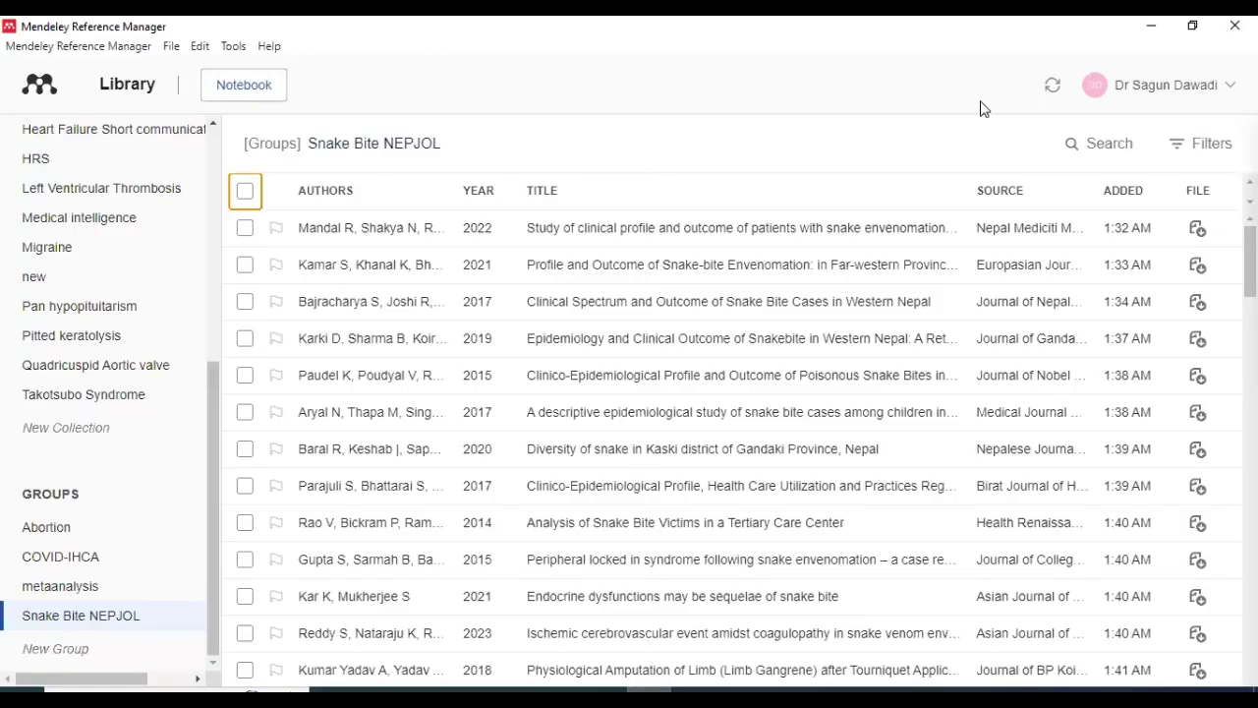
left_click(1073, 149)
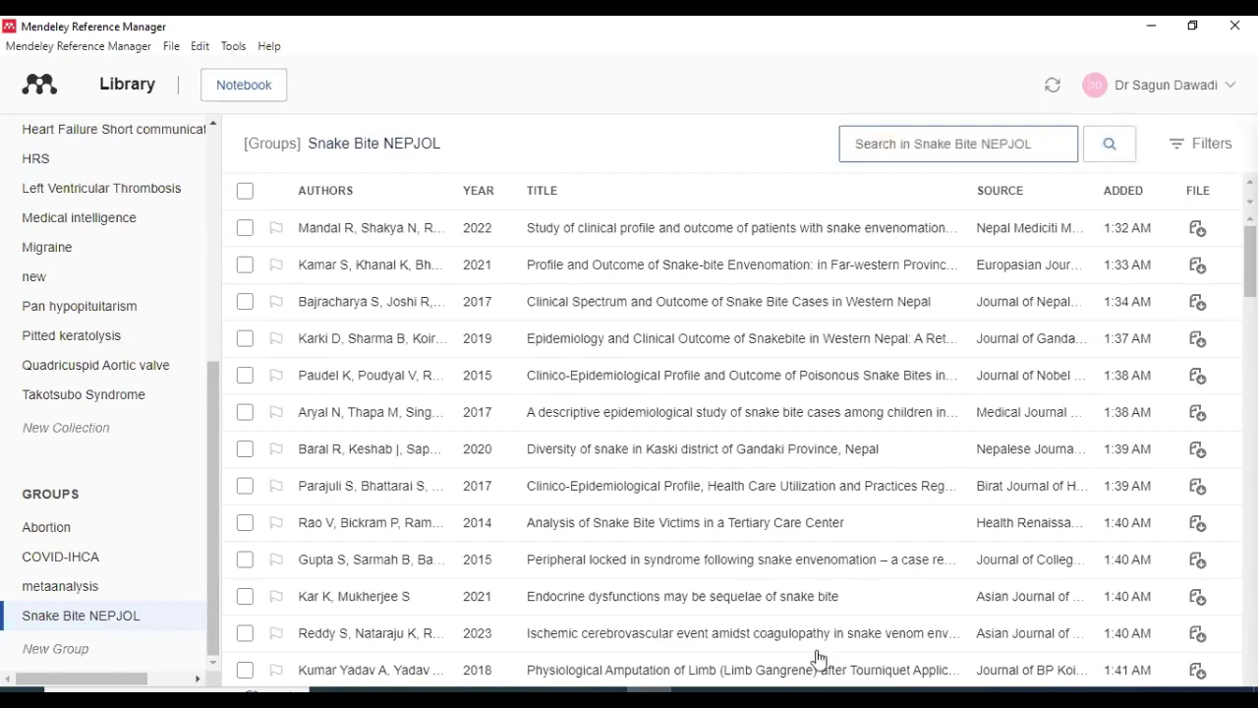
left_click(765, 688)
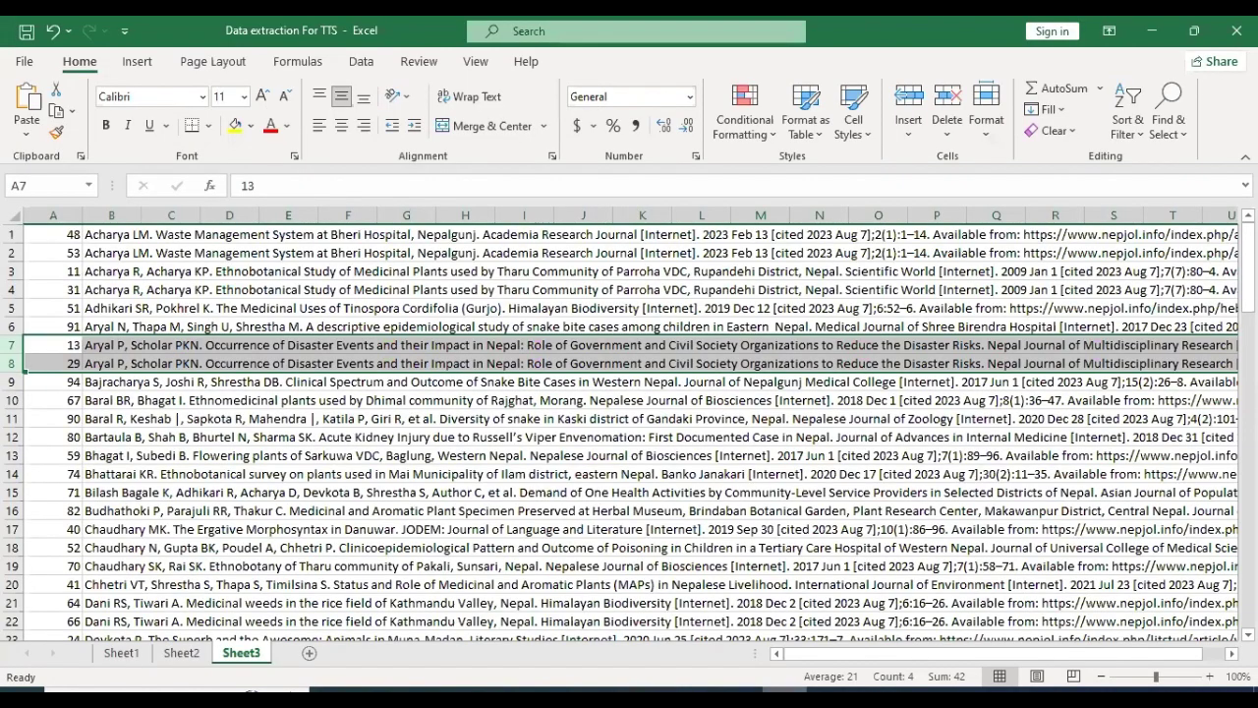
key("alt+Tab")
left_click(1081, 147)
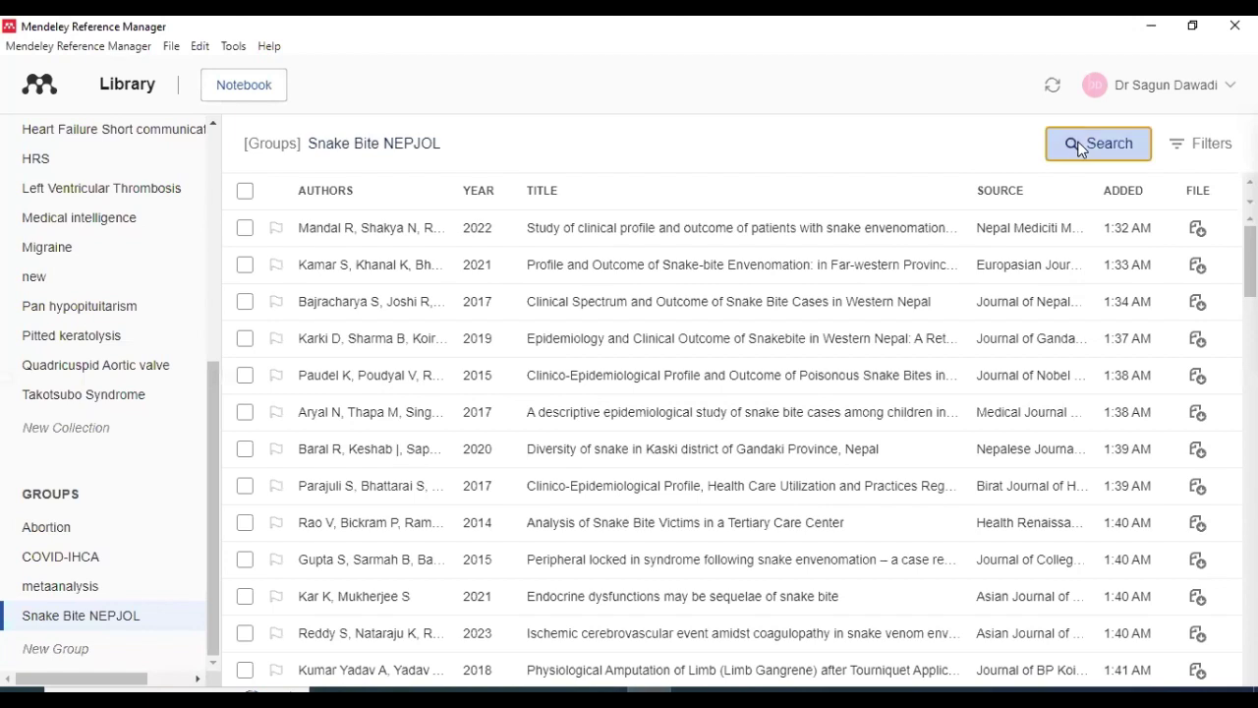
type("aryal")
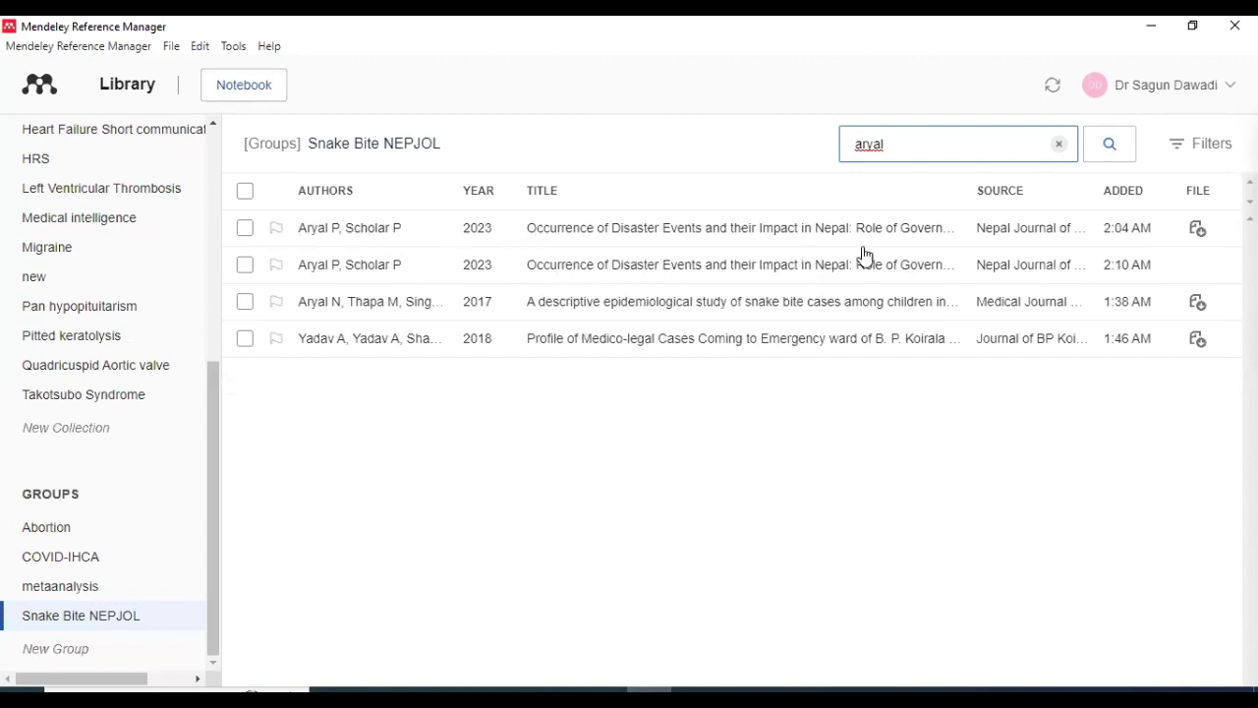
- Permanently delete the duplicate "Occurrence of Disaster Events and their Impact in Nepal" reference added at 2:10 AM from the Snake Bite NEPJOL group
left_click(245, 265)
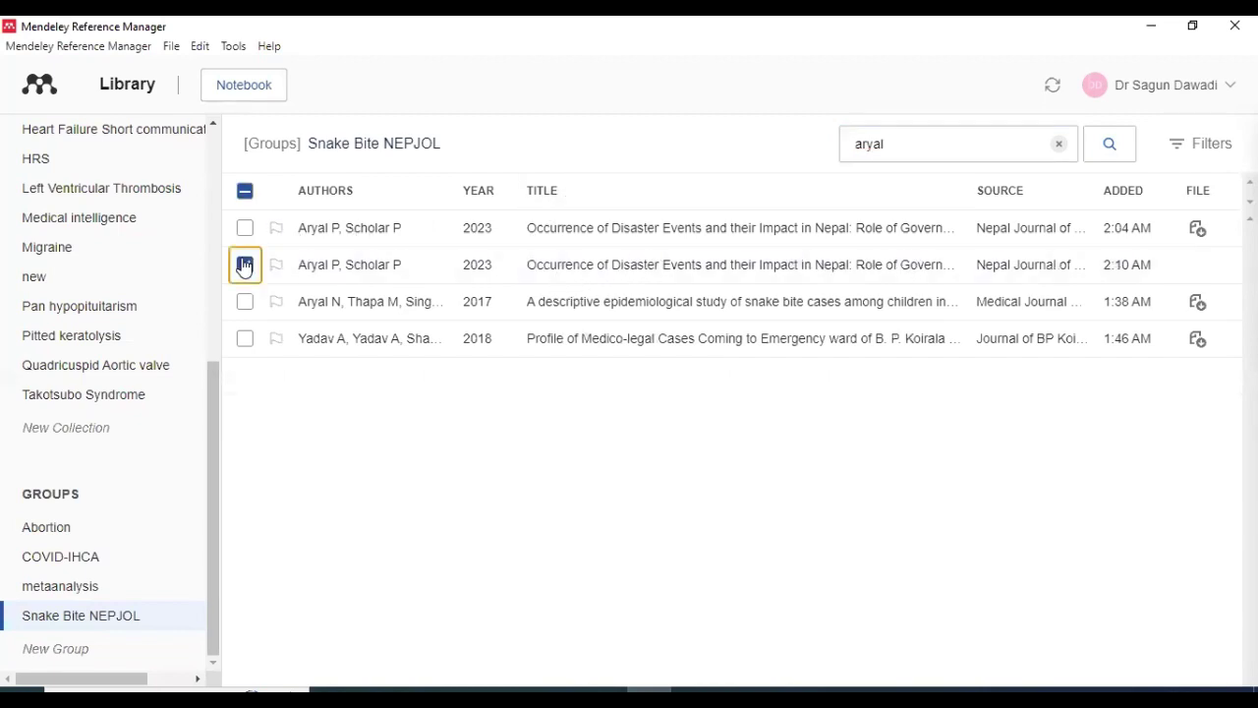
left_click(884, 658)
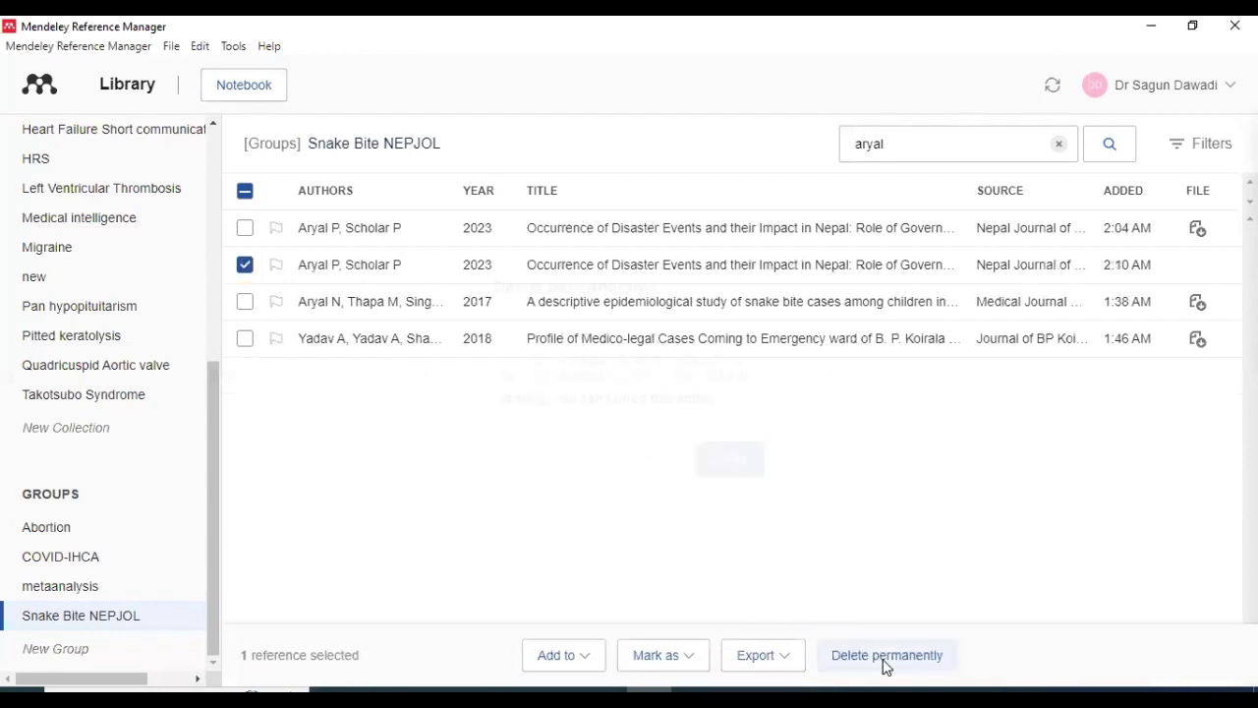
left_click(718, 462)
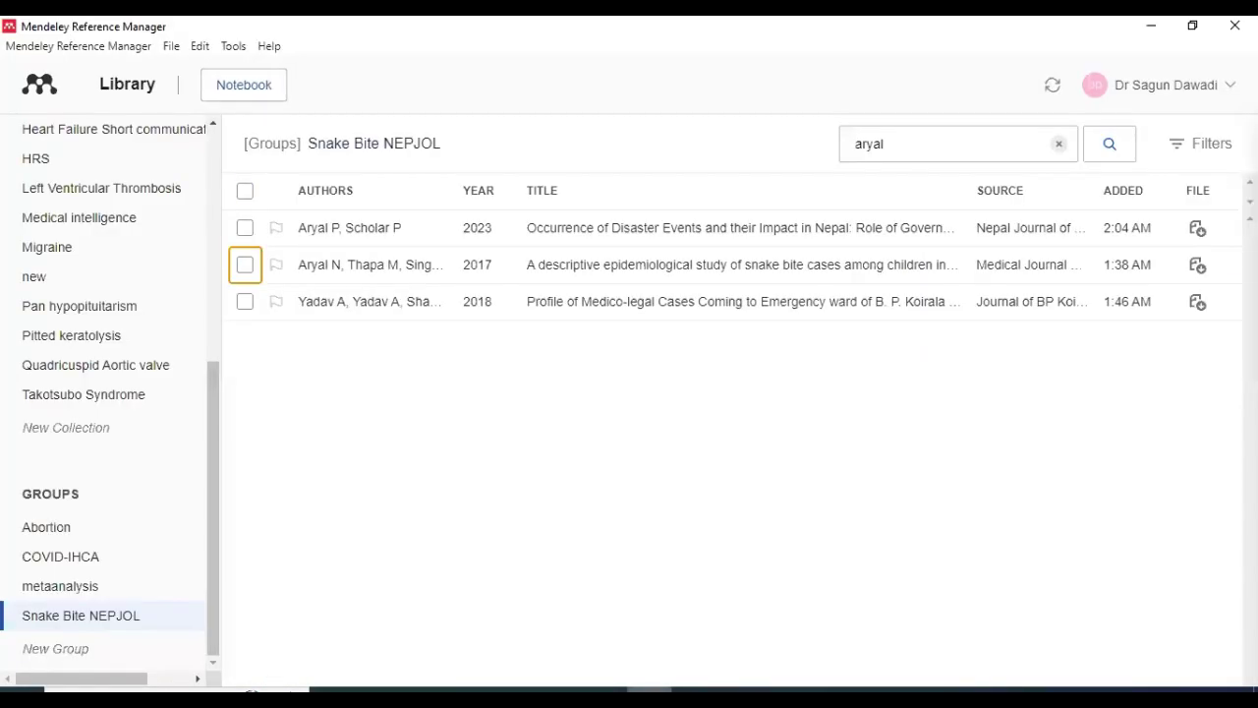
- Switch to the Word document and highlight bibliography entry 11, "Ethnobotanical Study of Medicinal Plants used by Tharu Community", in yellow
mouse_move(648, 688)
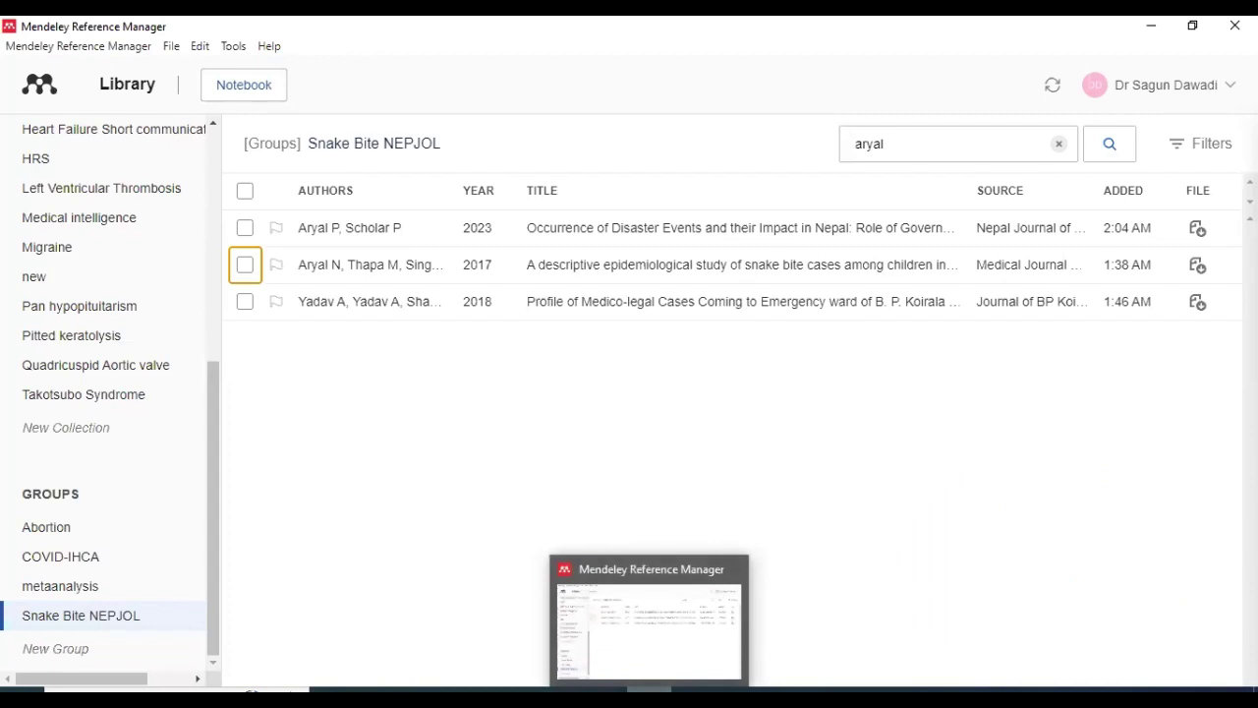
left_click(640, 647)
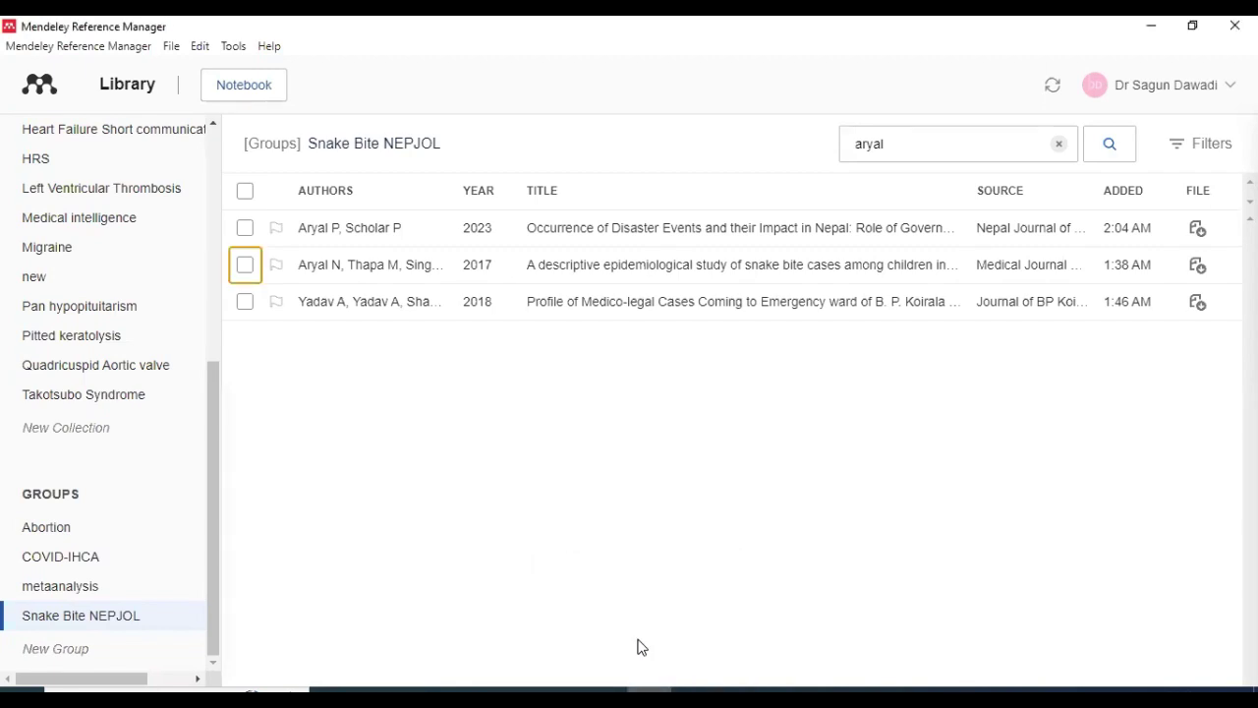
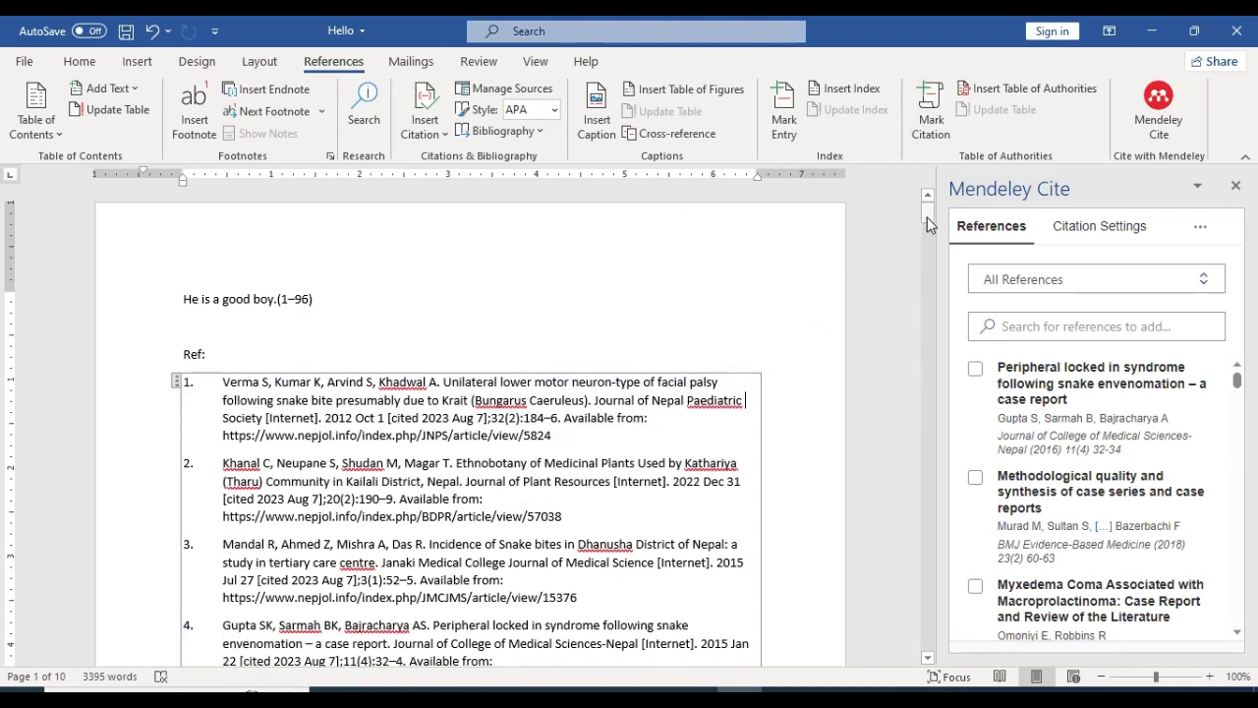
left_click_drag(927, 217, 943, 261)
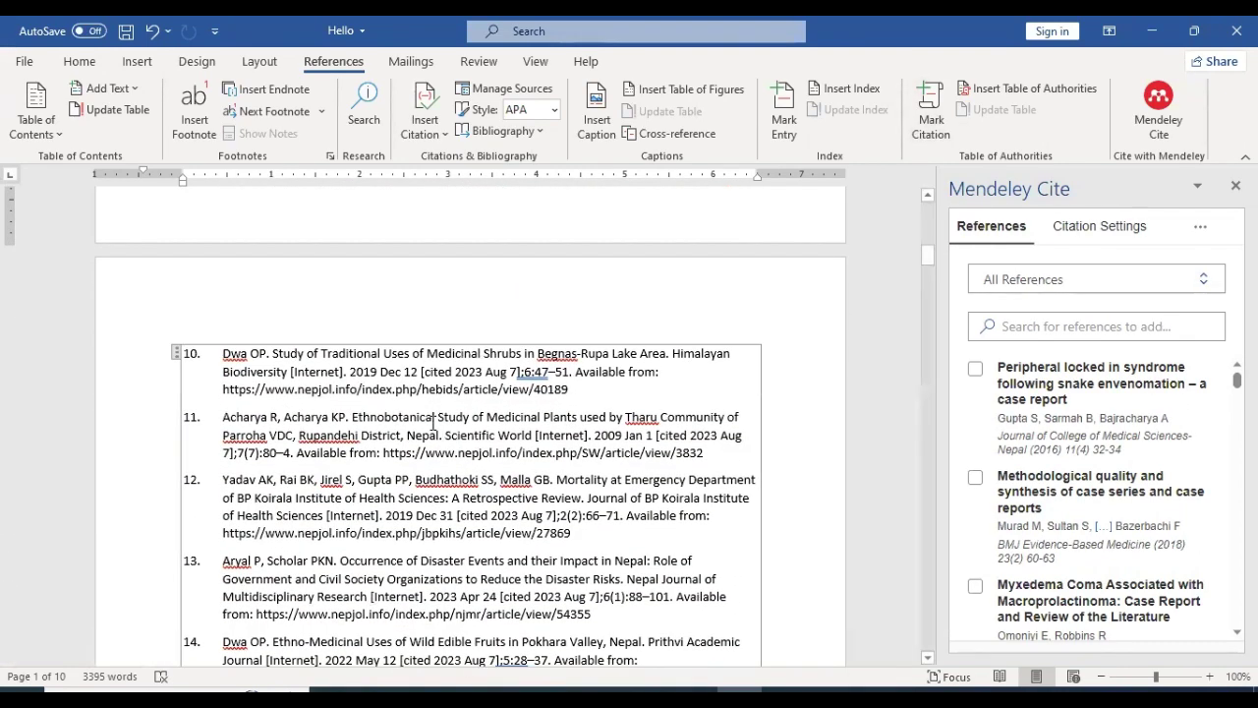
left_click_drag(223, 417, 702, 454)
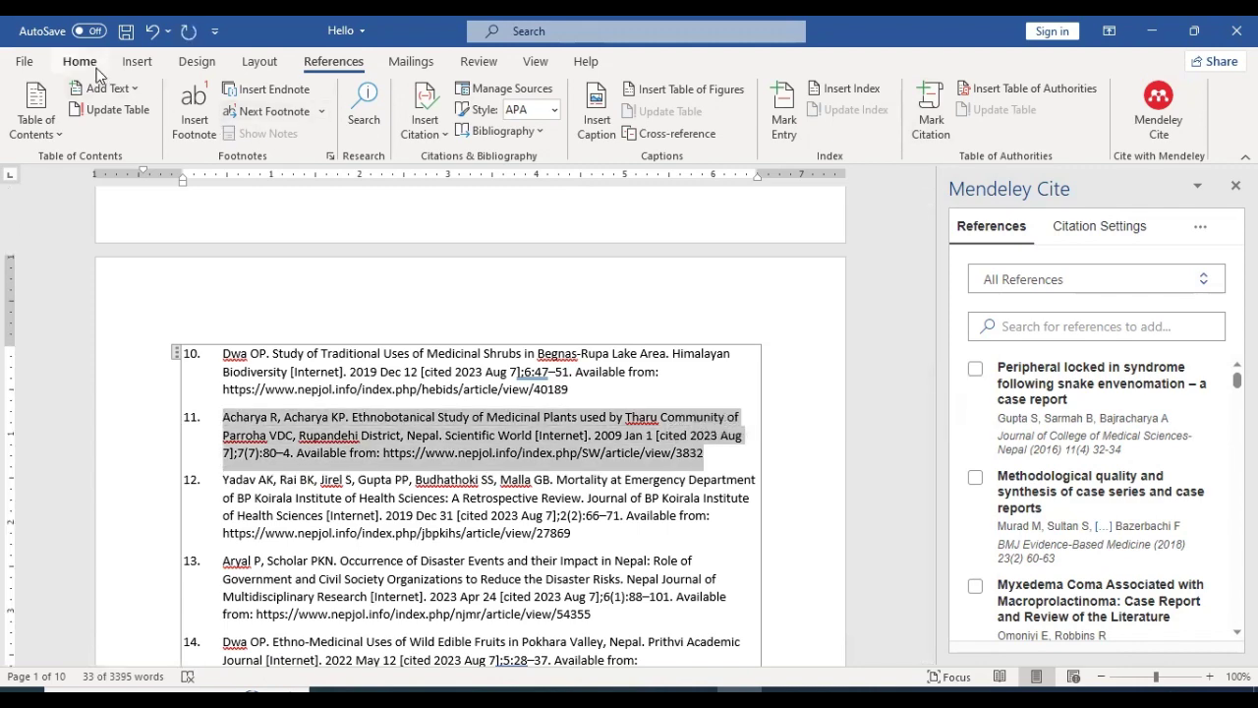
left_click(96, 66)
left_click(357, 127)
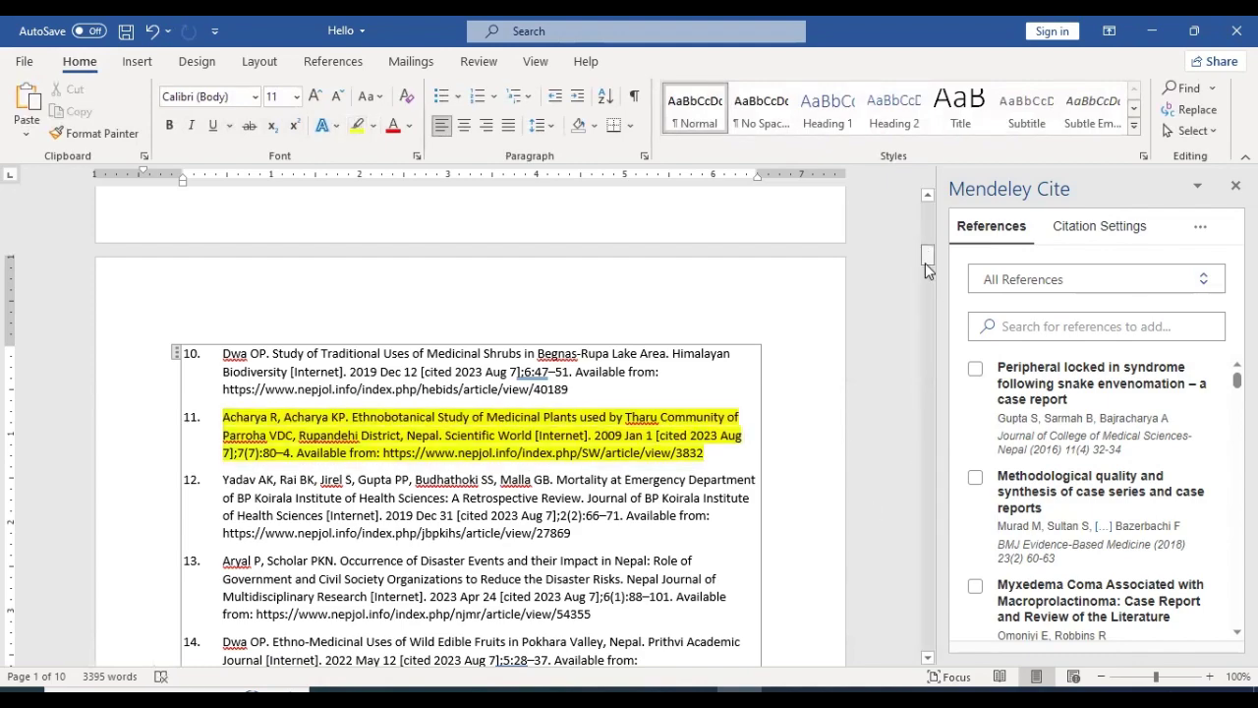
- Find the duplicate of the highlighted reference at bibliography entry 31 and highlight it in yellow as well
left_click_drag(925, 262, 940, 340)
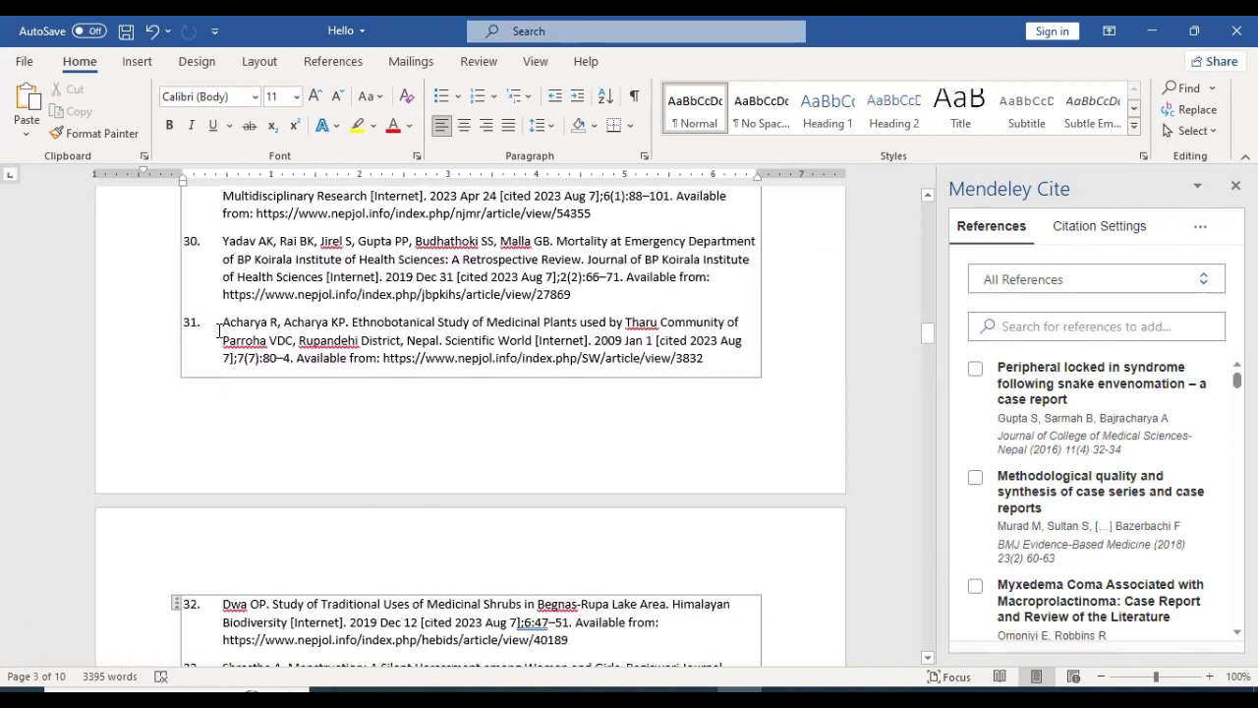
left_click_drag(220, 321, 705, 360)
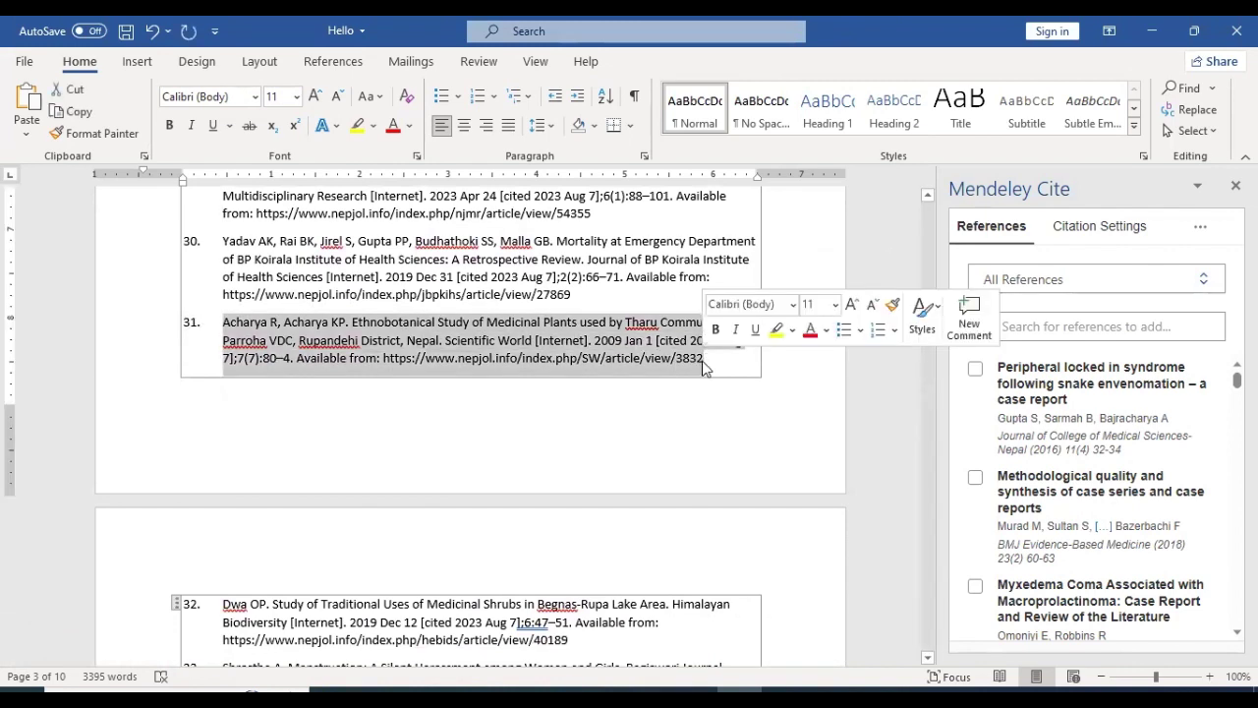
left_click(775, 329)
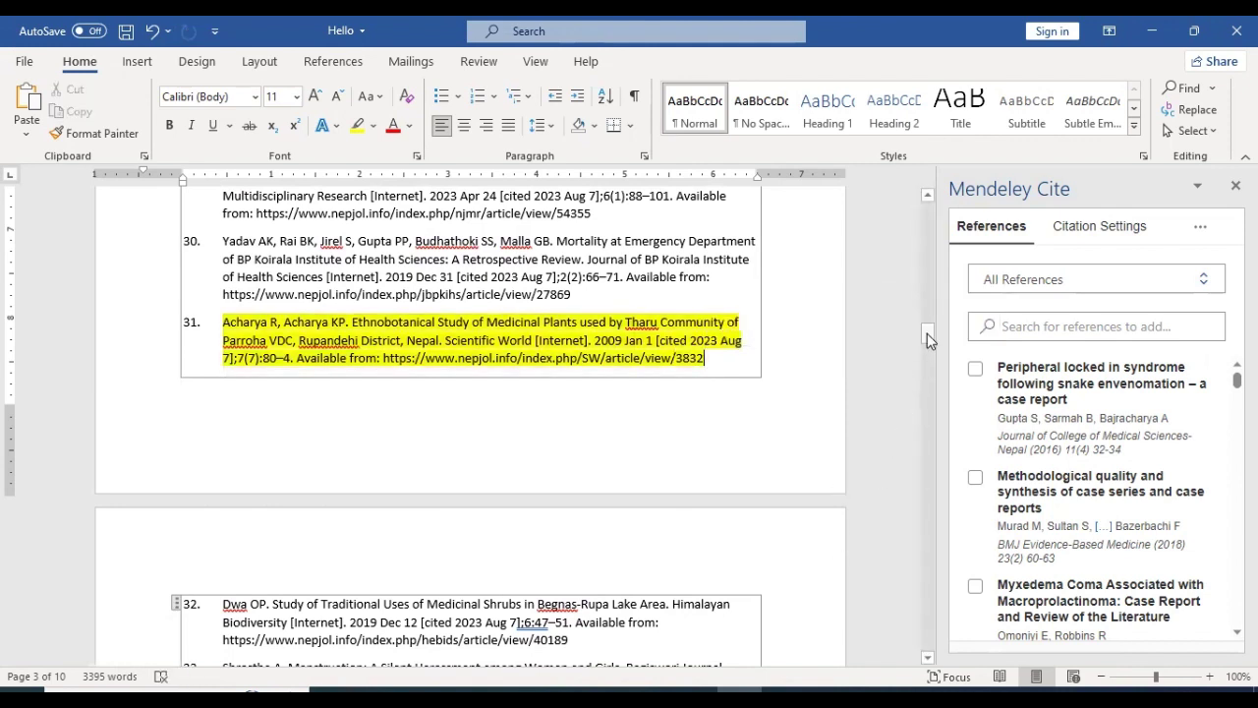
- Review the highlighted duplicates and the first bibliography entries in the document, and return to Mendeley Reference Manager
left_click_drag(927, 333, 927, 331)
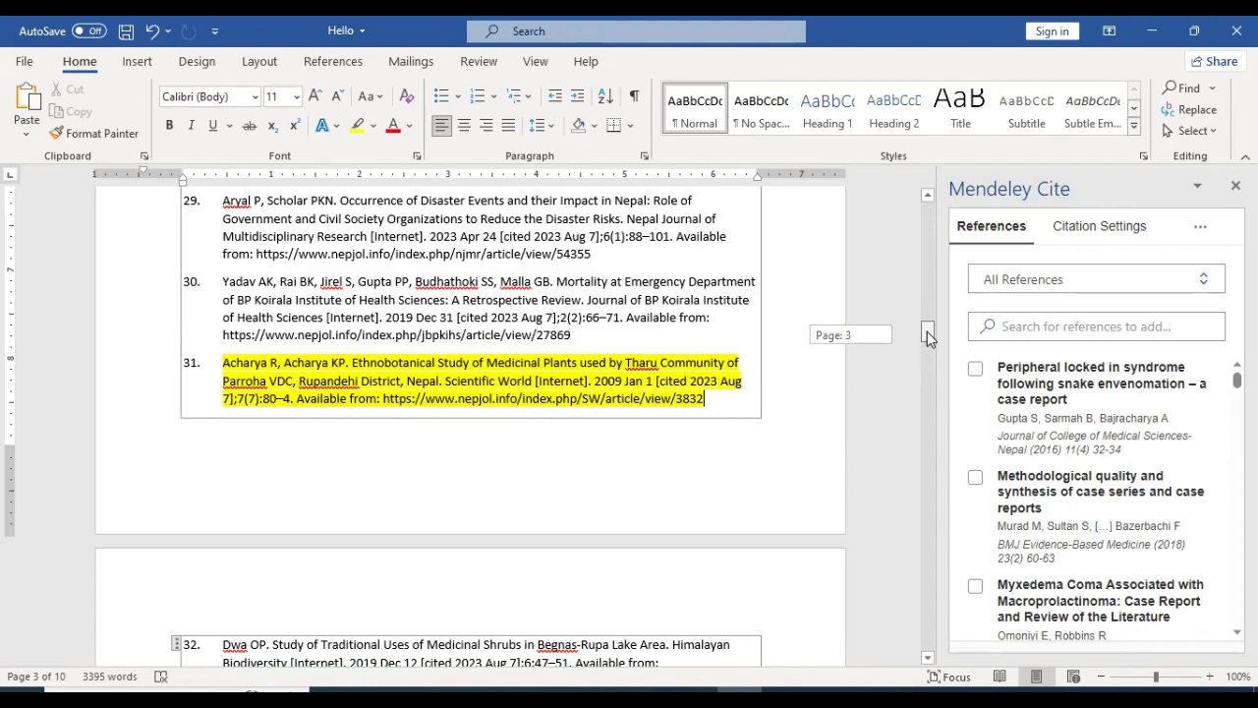
left_click_drag(927, 331, 916, 261)
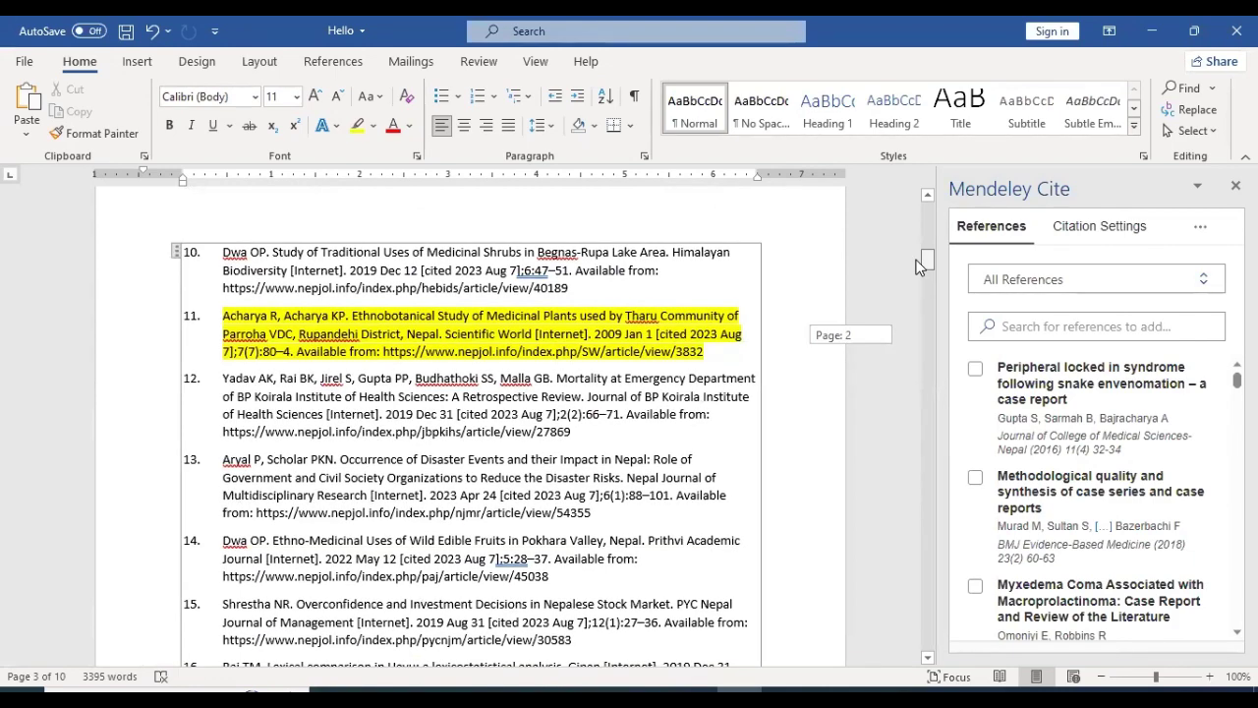
mouse_move(919, 265)
left_mouse_down()
mouse_move(927, 228)
mouse_move(931, 263)
left_mouse_up()
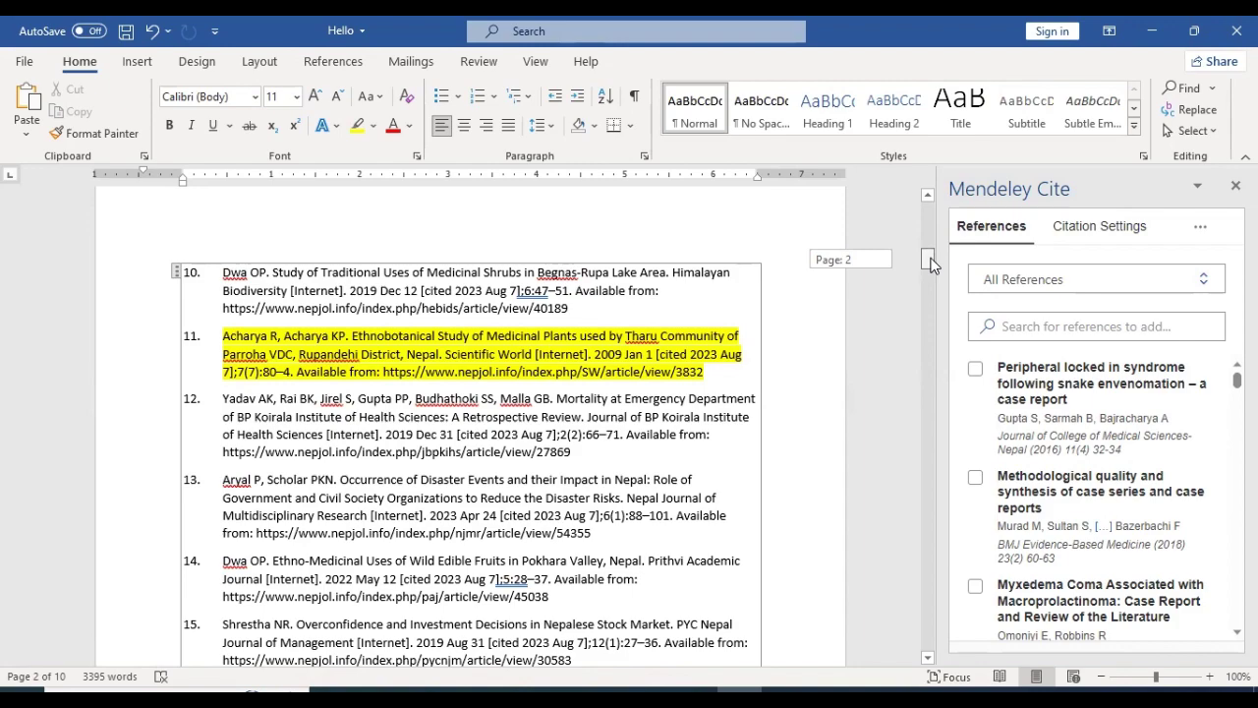
left_click_drag(932, 263, 927, 203)
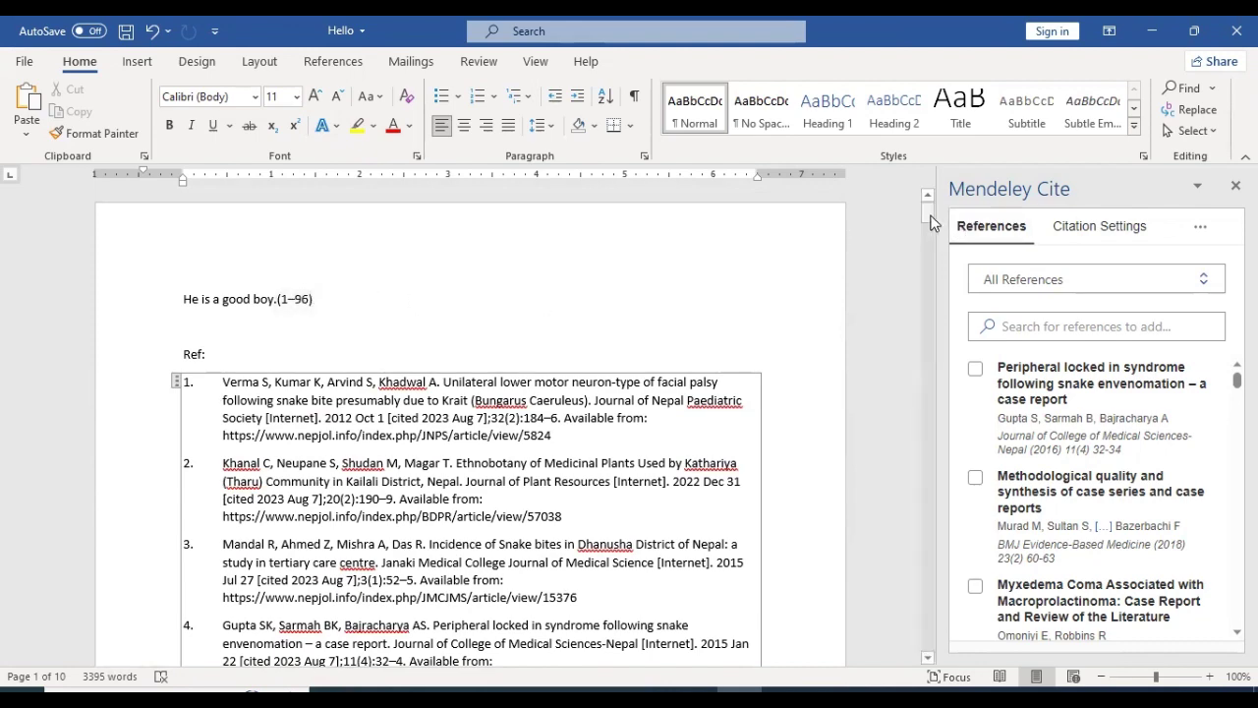
left_click_drag(933, 222, 929, 236)
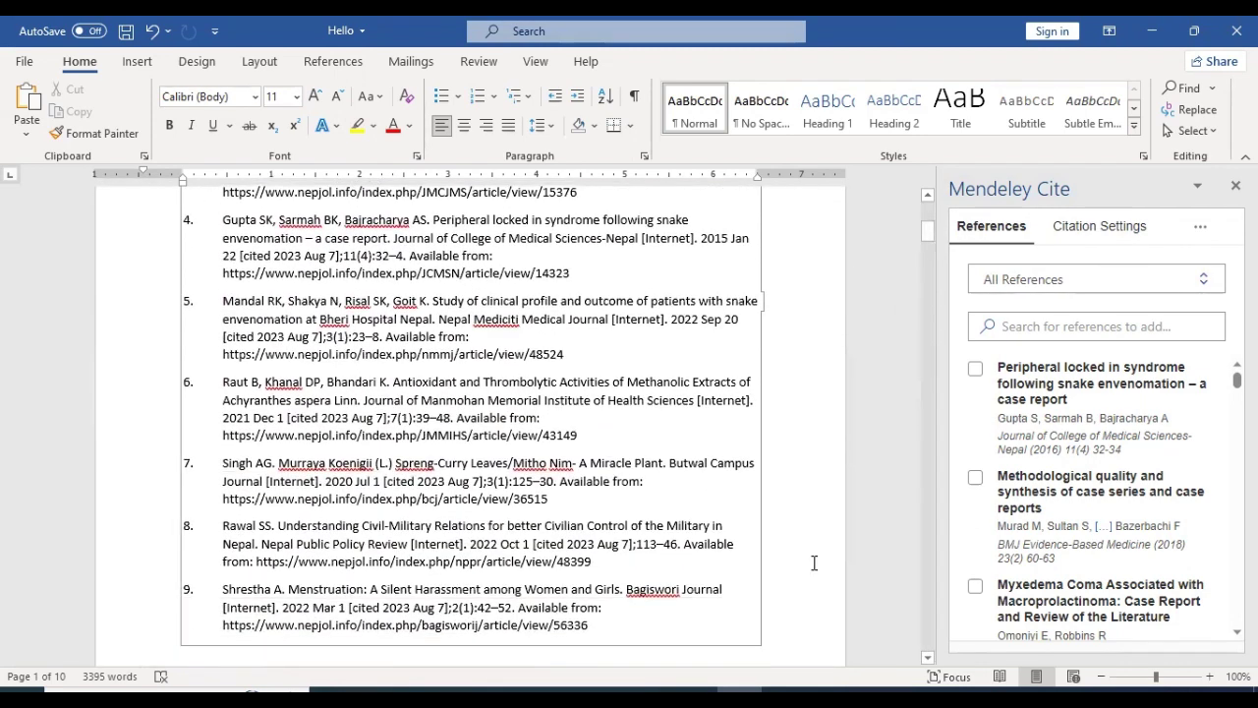
key("alt+Tab")
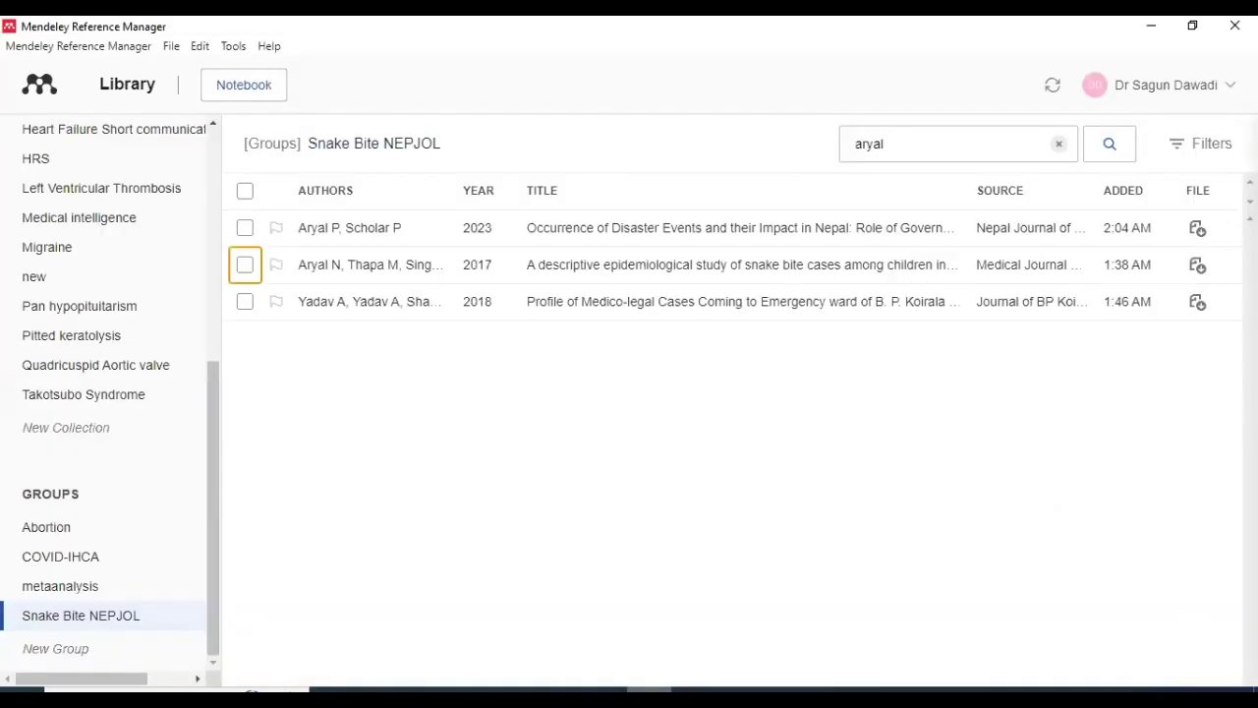